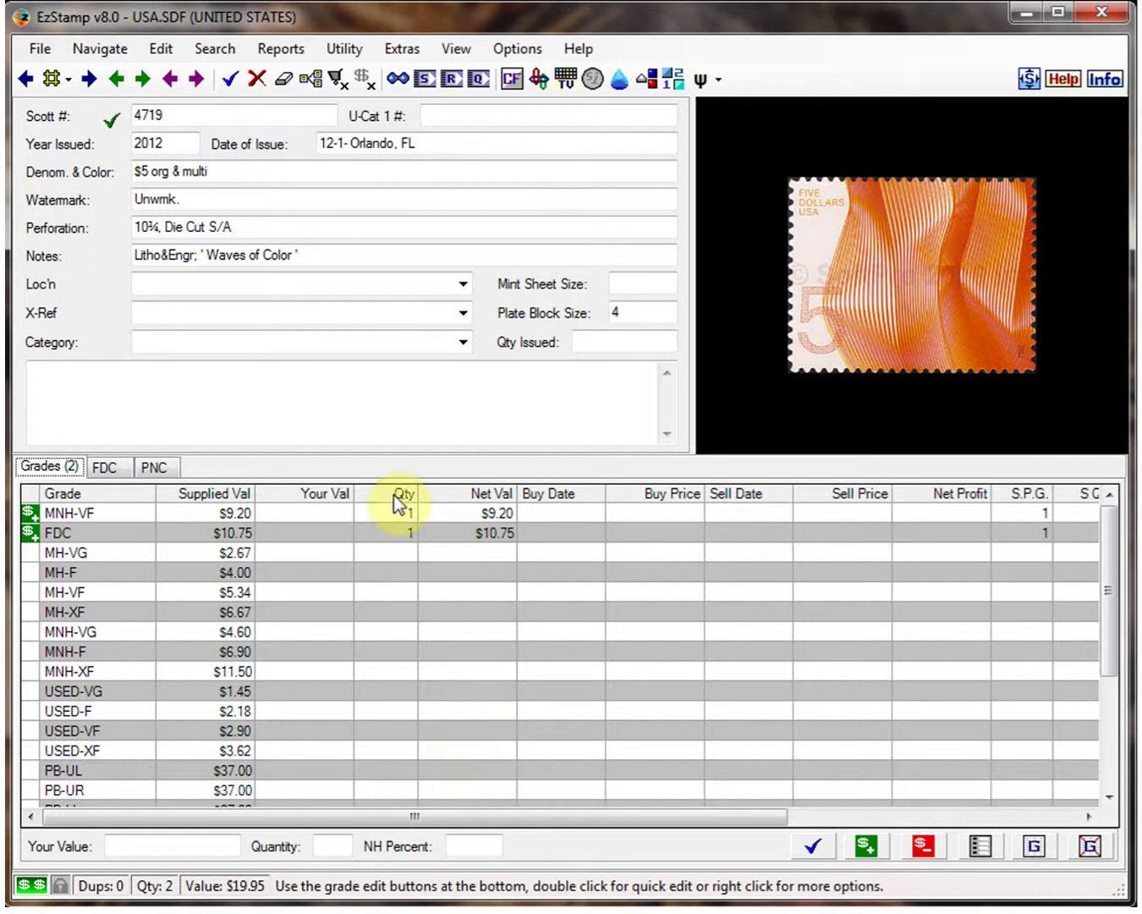
Enter 1053 in the Scott # field to load the 1956 $5 Hamilton record.
click(228, 116)
text(1053)
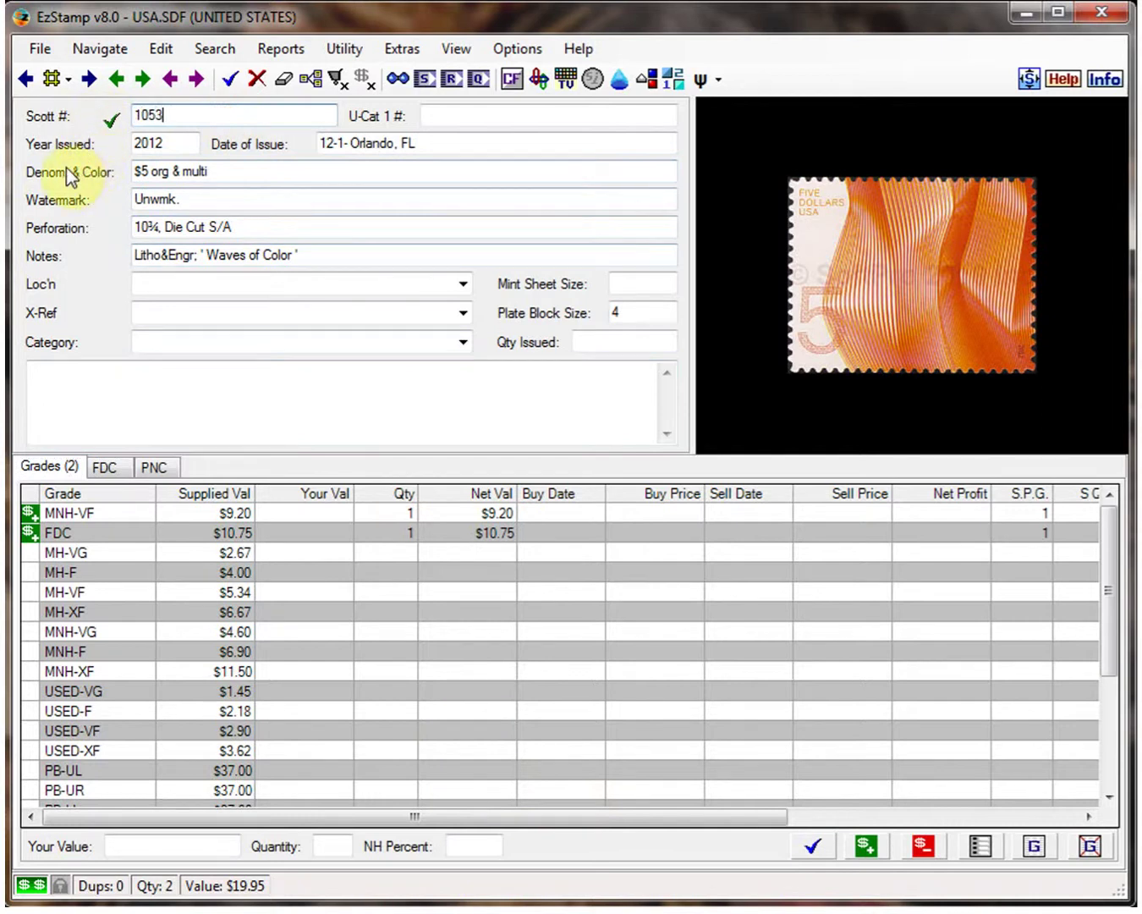
key(Tab)
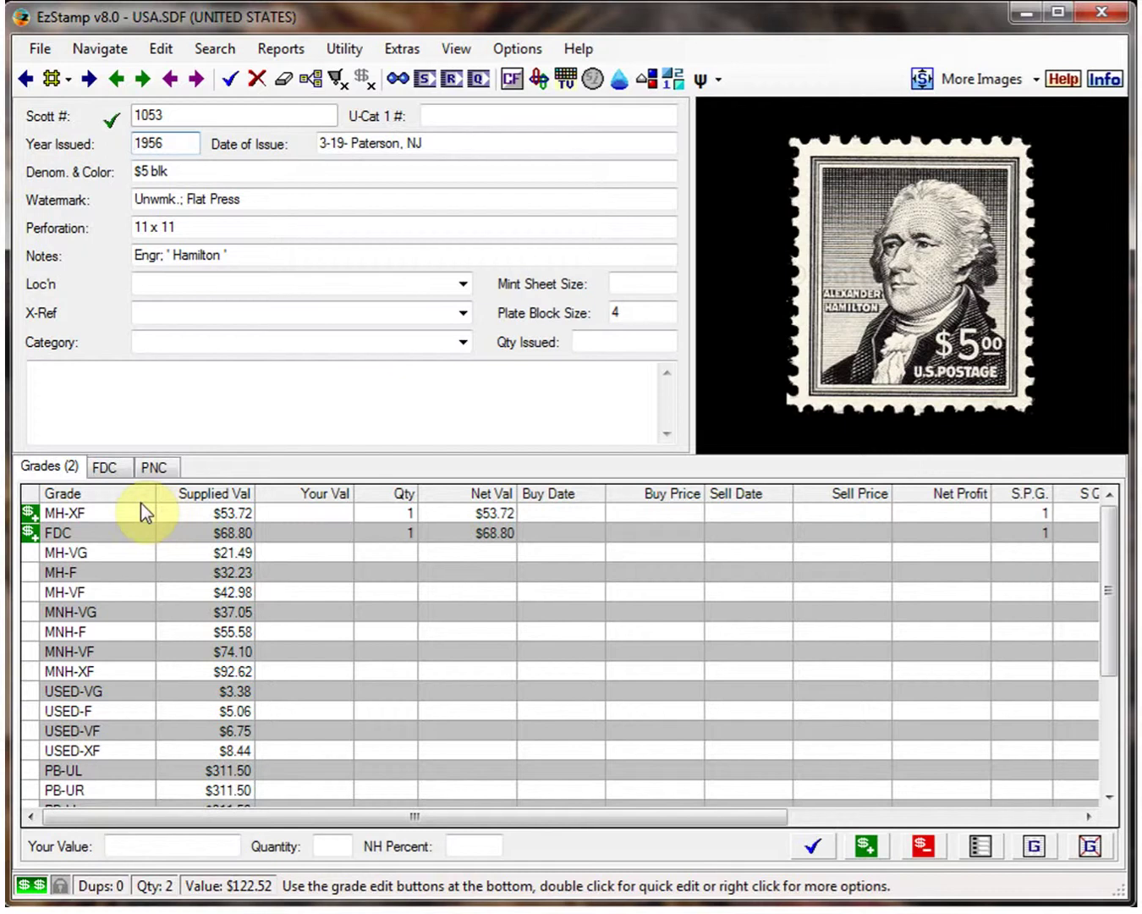
Show the FDC list for #1053 and open its empty FDC Cachet Quick Edit window.
click(117, 473)
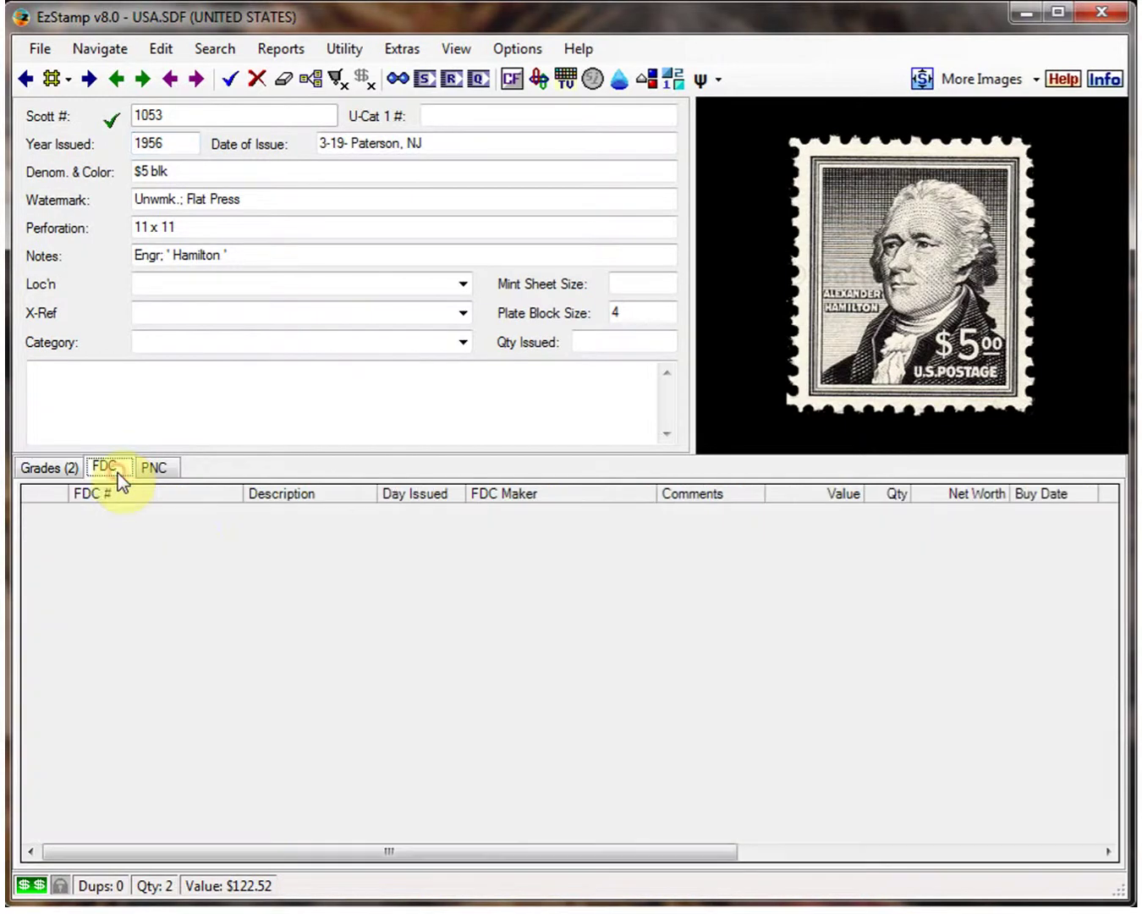
double_click(400, 584)
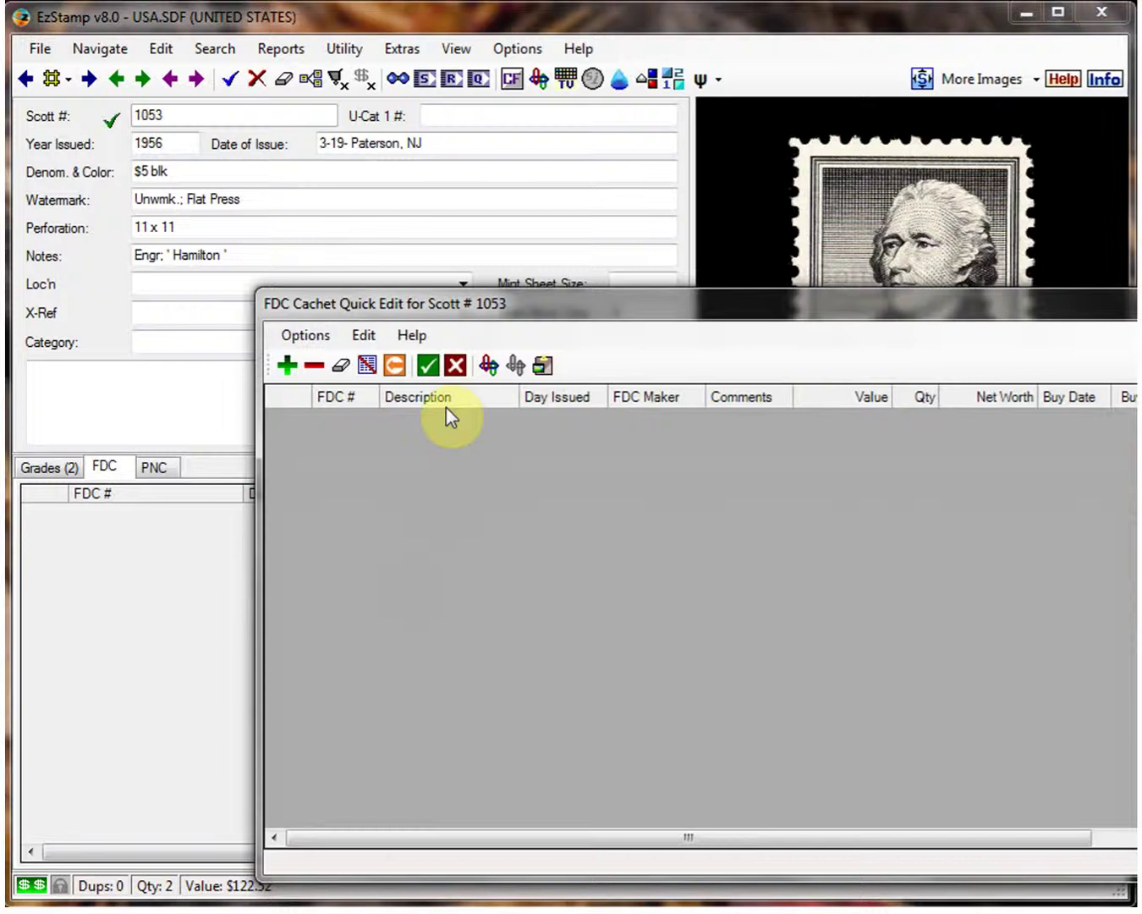
click(454, 366)
right_click(257, 544)
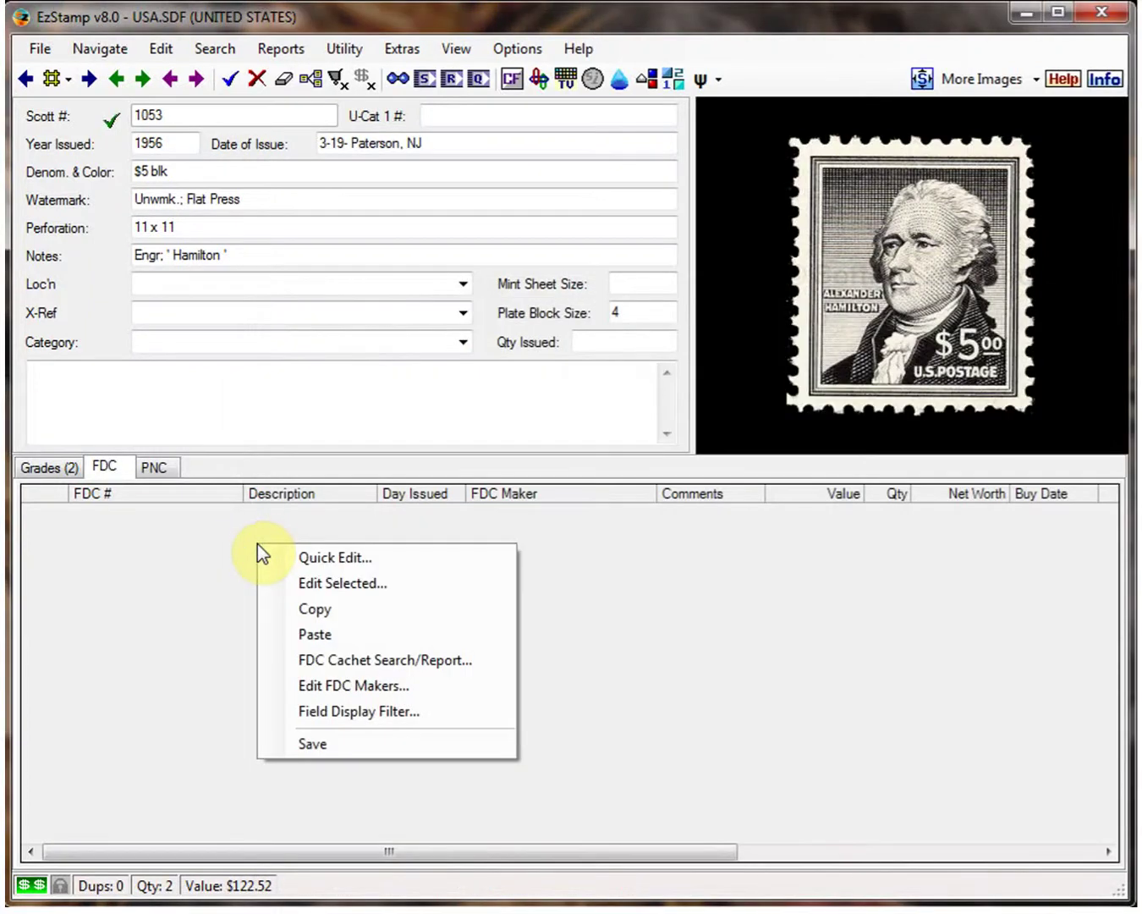
click(378, 559)
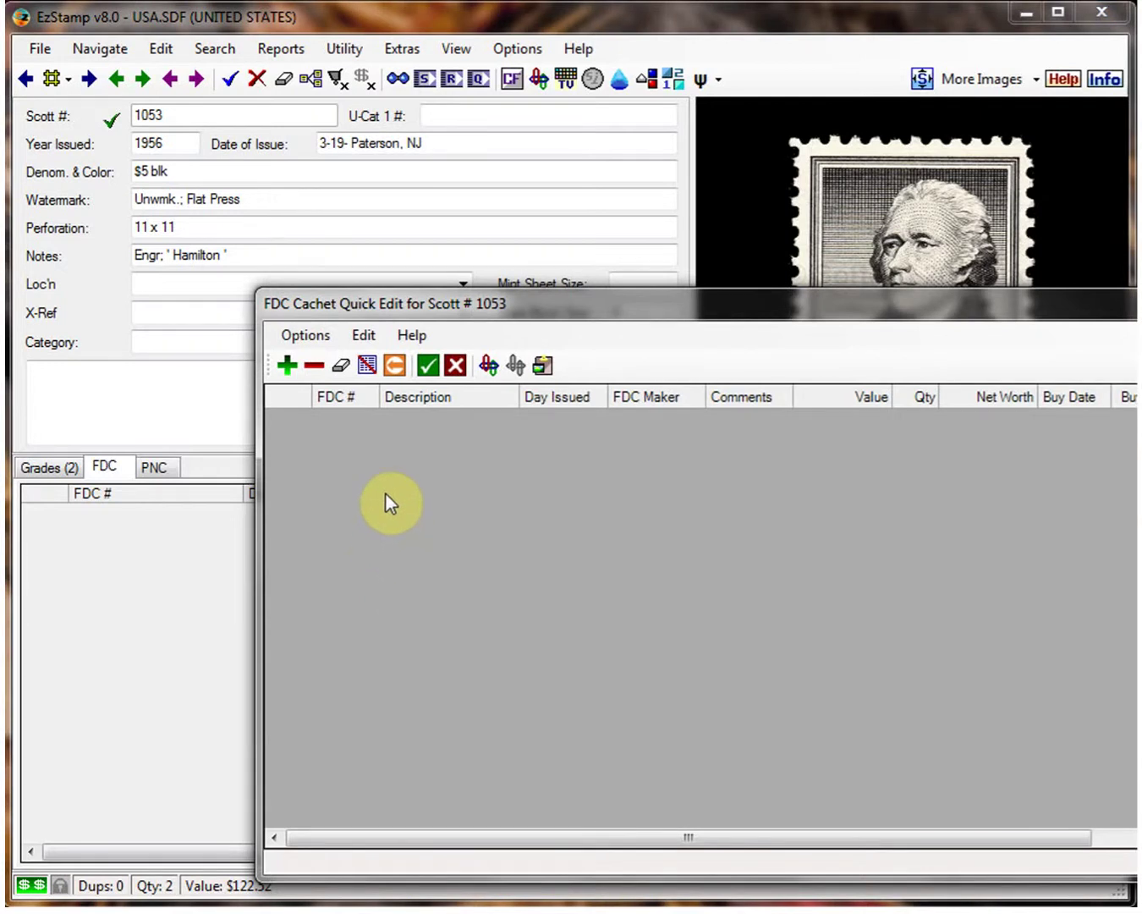
Add a new cachet entry row with FDC # 1.
click(297, 370)
click(343, 419)
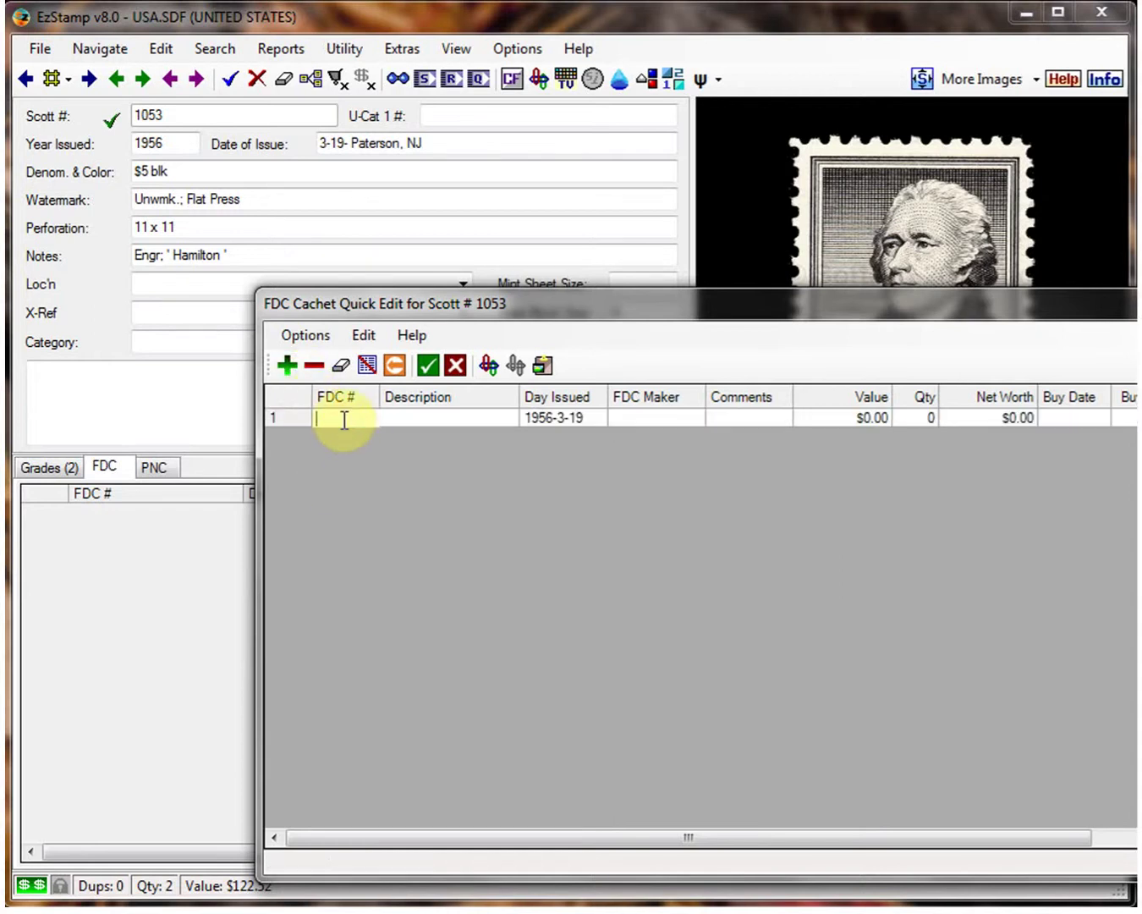
text(1)
key(Tab)
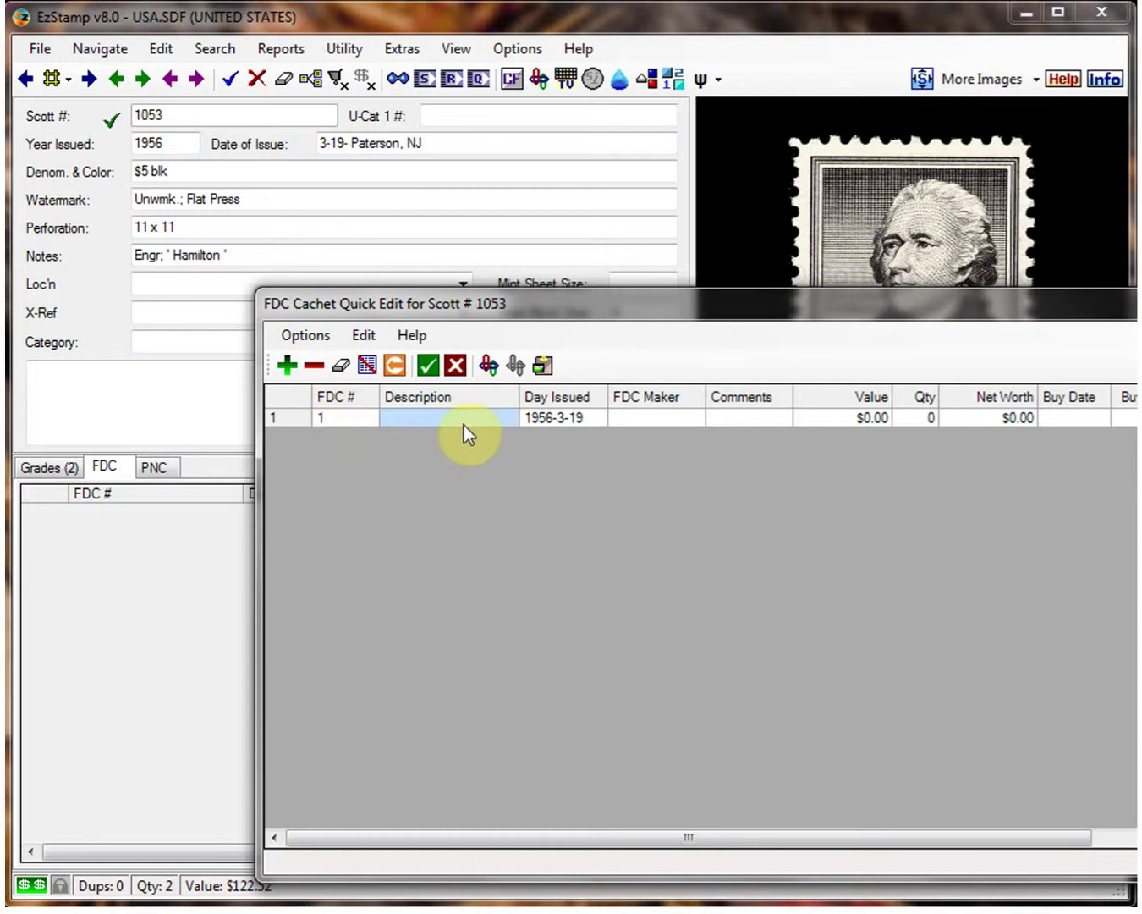
Set row 1's FDC Maker to Fleetwood.
click(654, 419)
click(656, 419)
click(711, 423)
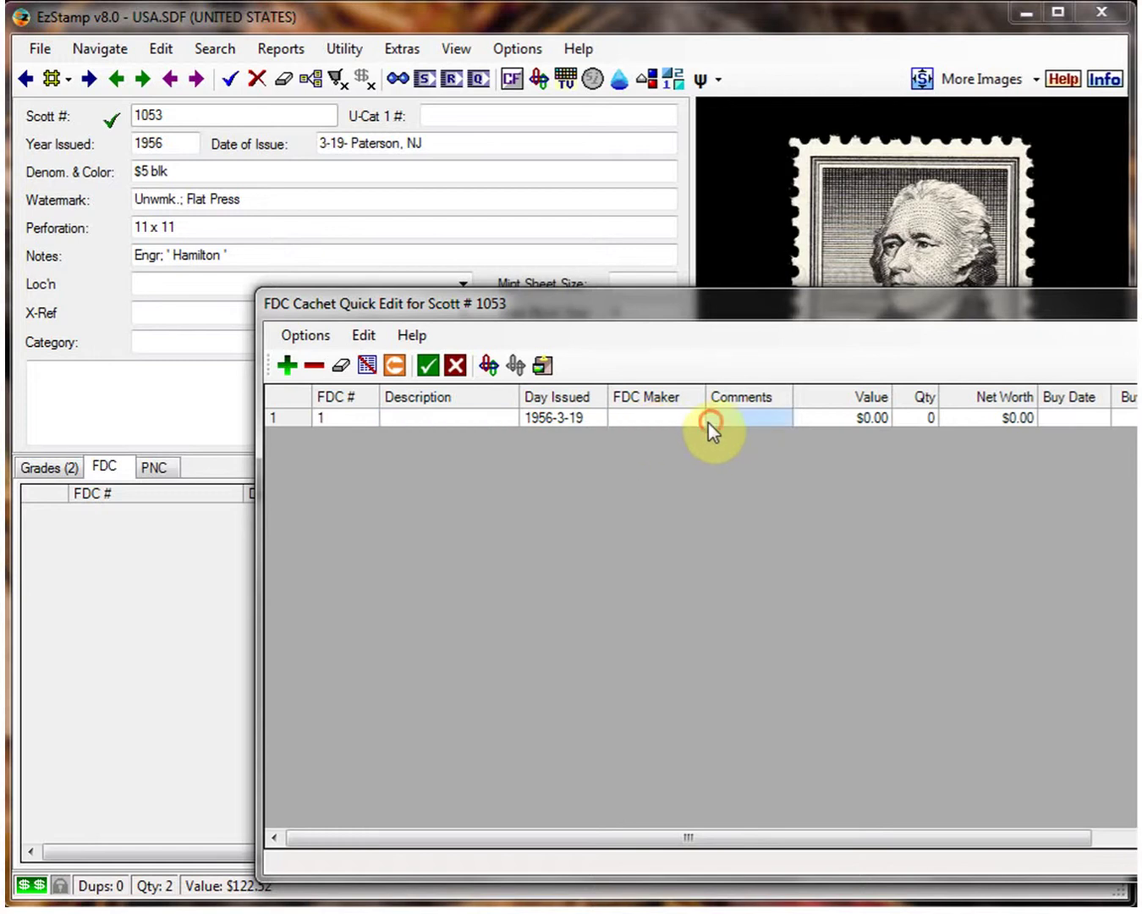
click(678, 416)
click(694, 419)
click(695, 419)
text(fl)
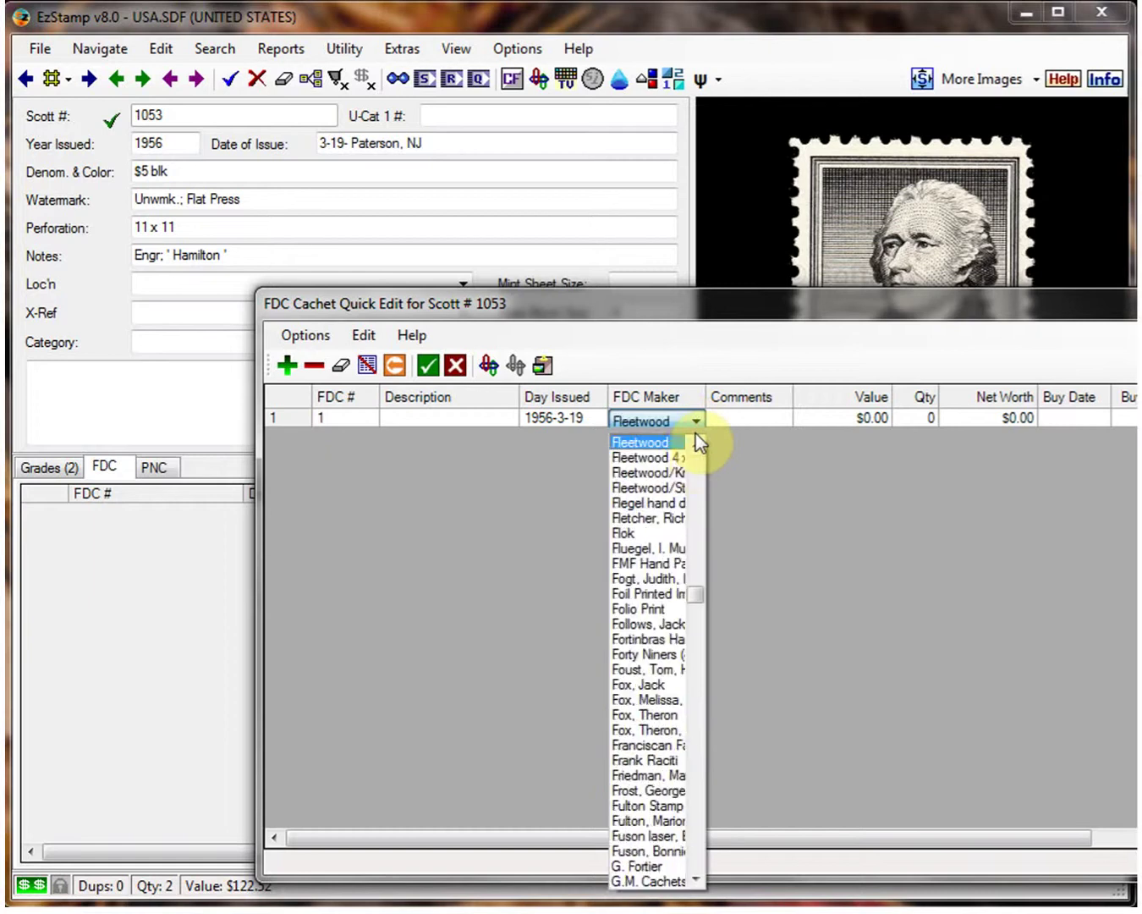
click(664, 444)
Give the Fleetwood entry a value of $12.00 and move the quick-edit window up-left.
click(855, 417)
text(12)
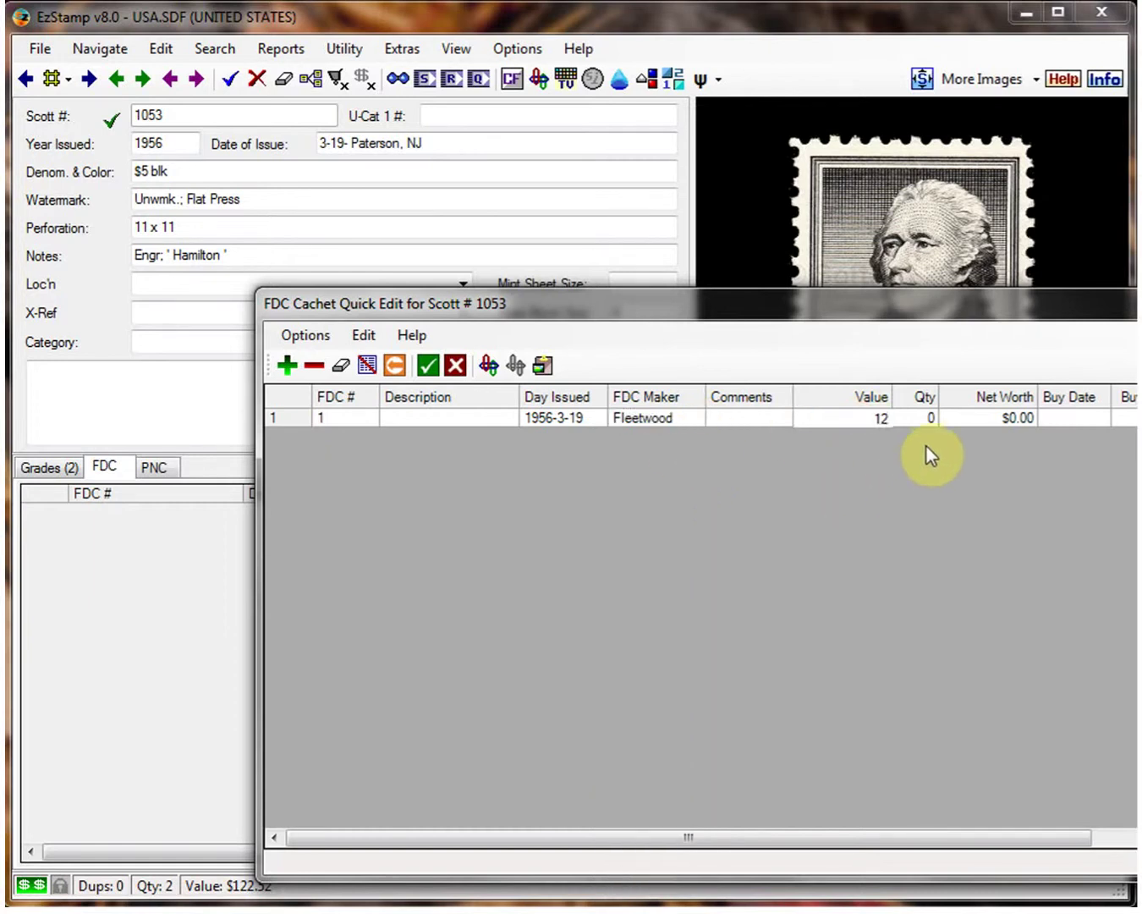
click(928, 421)
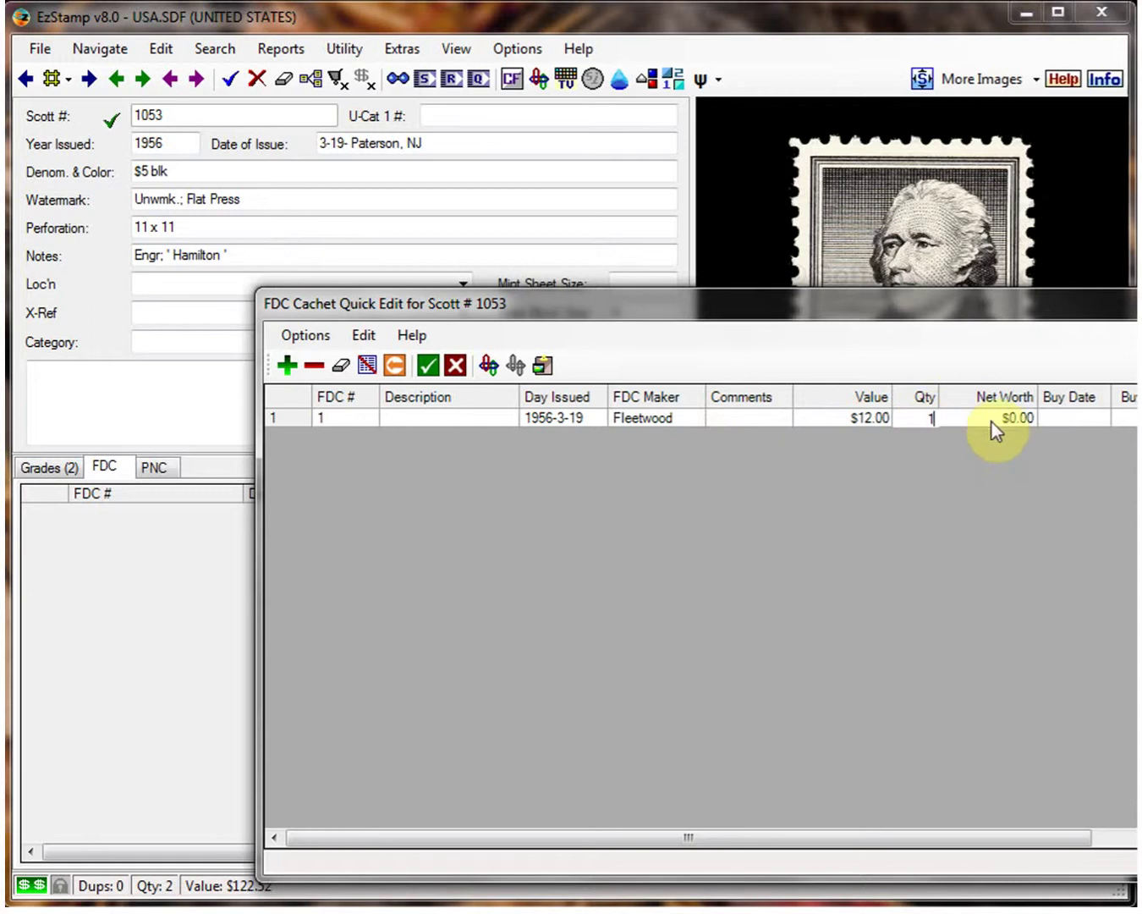
drag(953, 315, 695, 285)
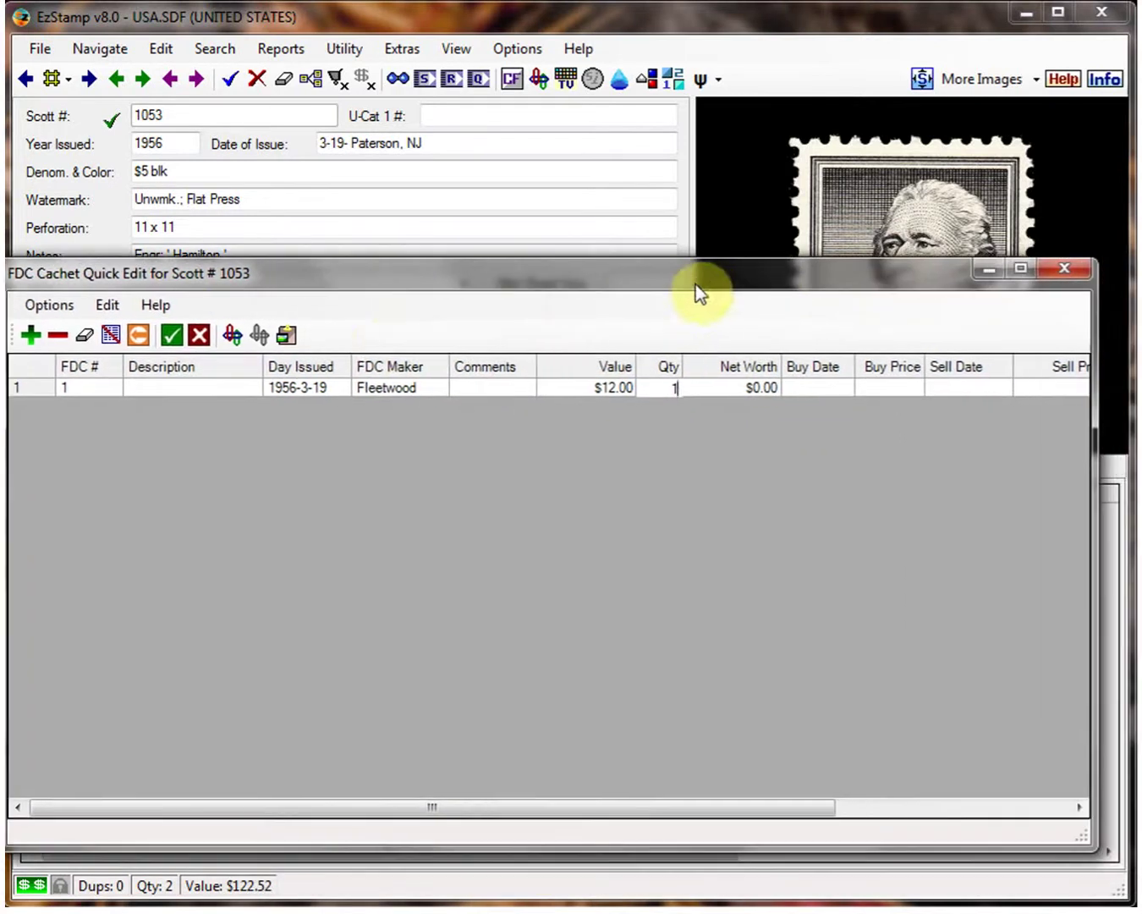
Link 1053_1.bmp to the Fleetwood cachet and apply the changes.
click(234, 342)
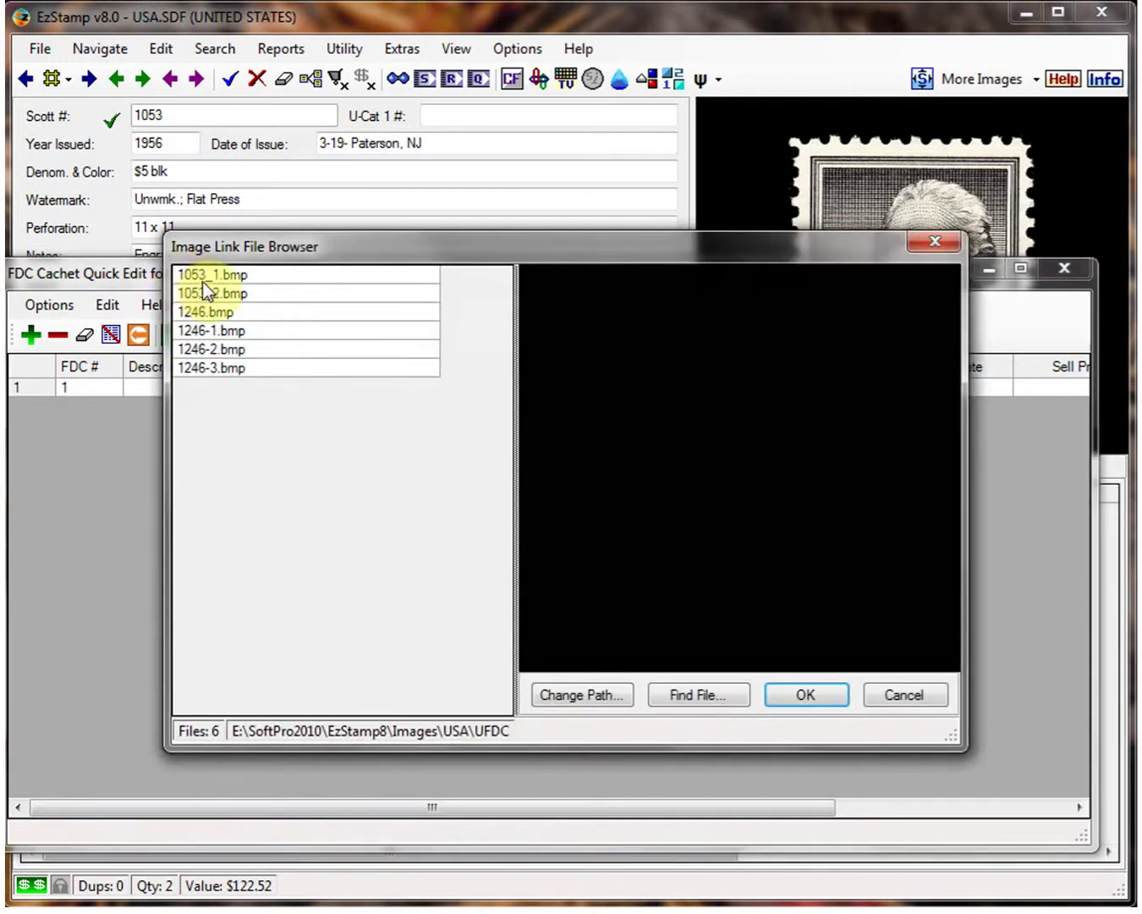
click(209, 281)
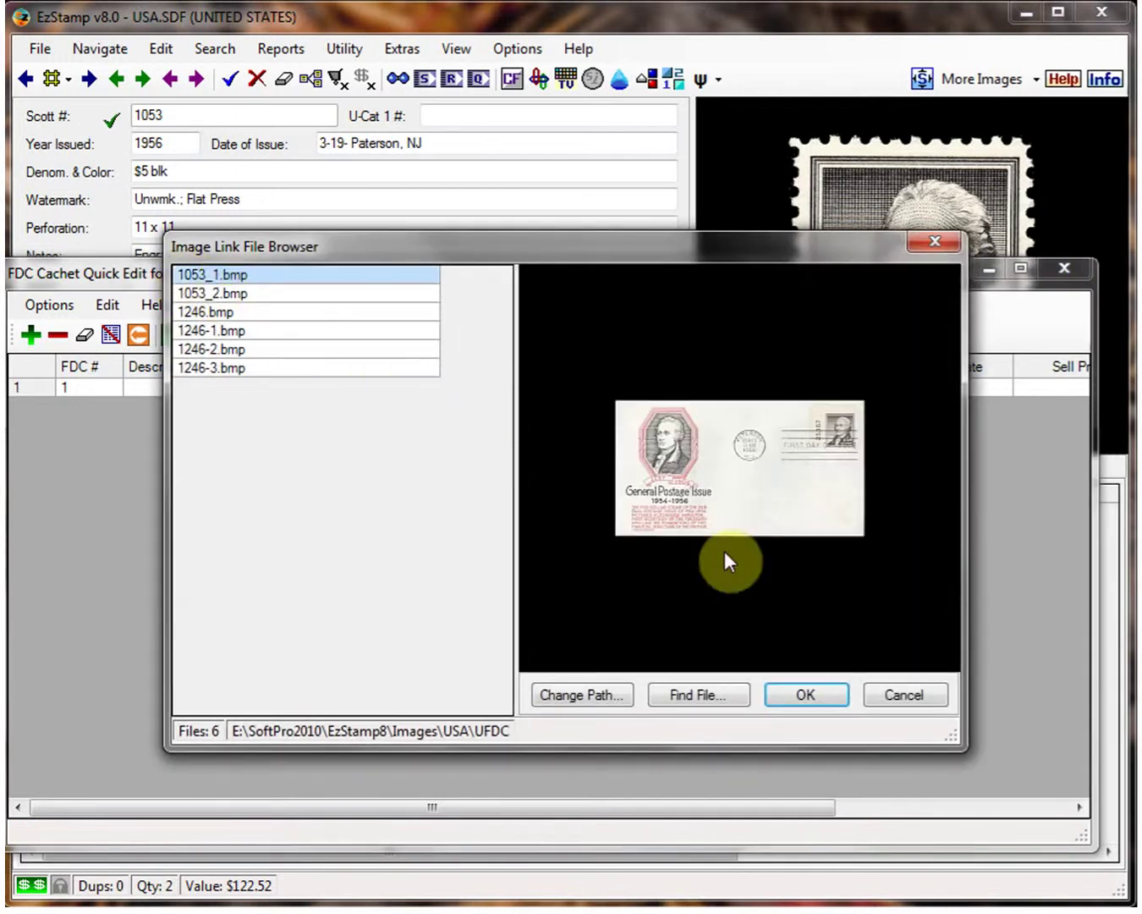
click(814, 693)
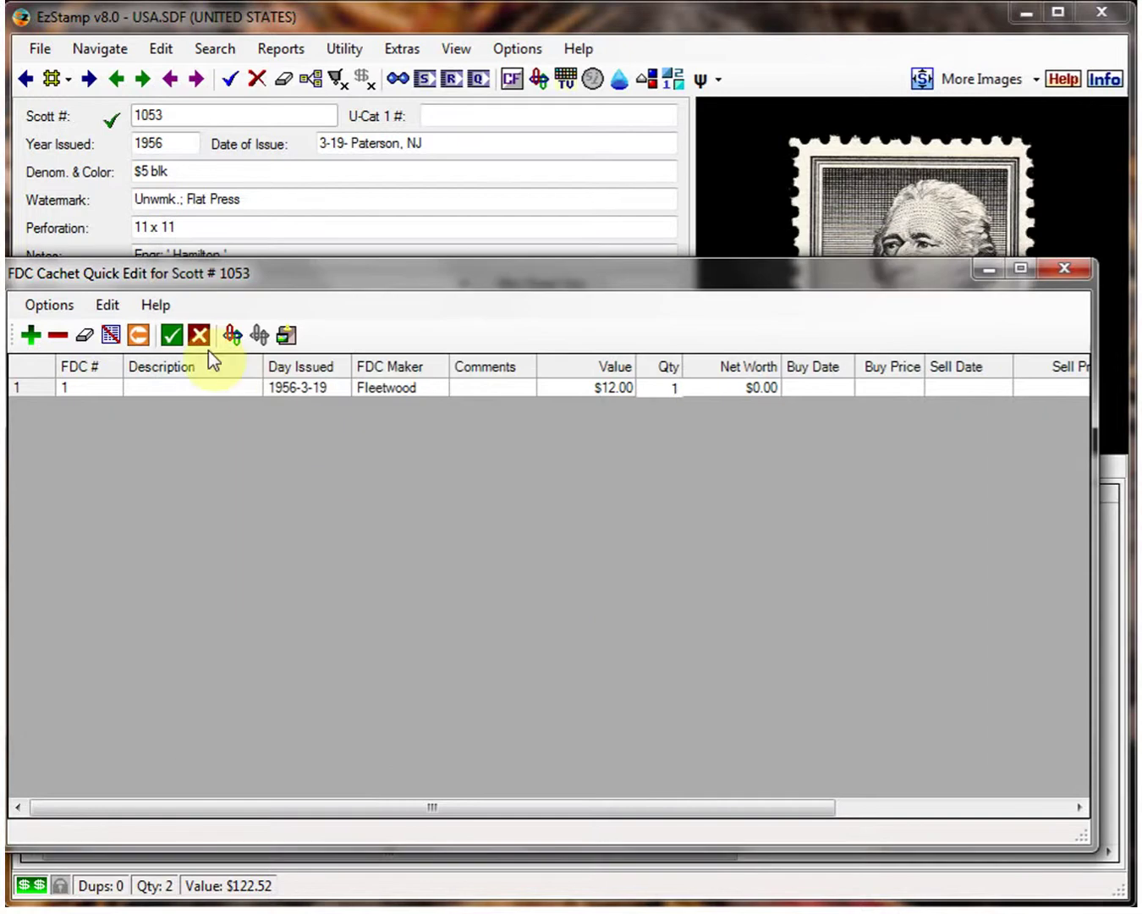
click(172, 335)
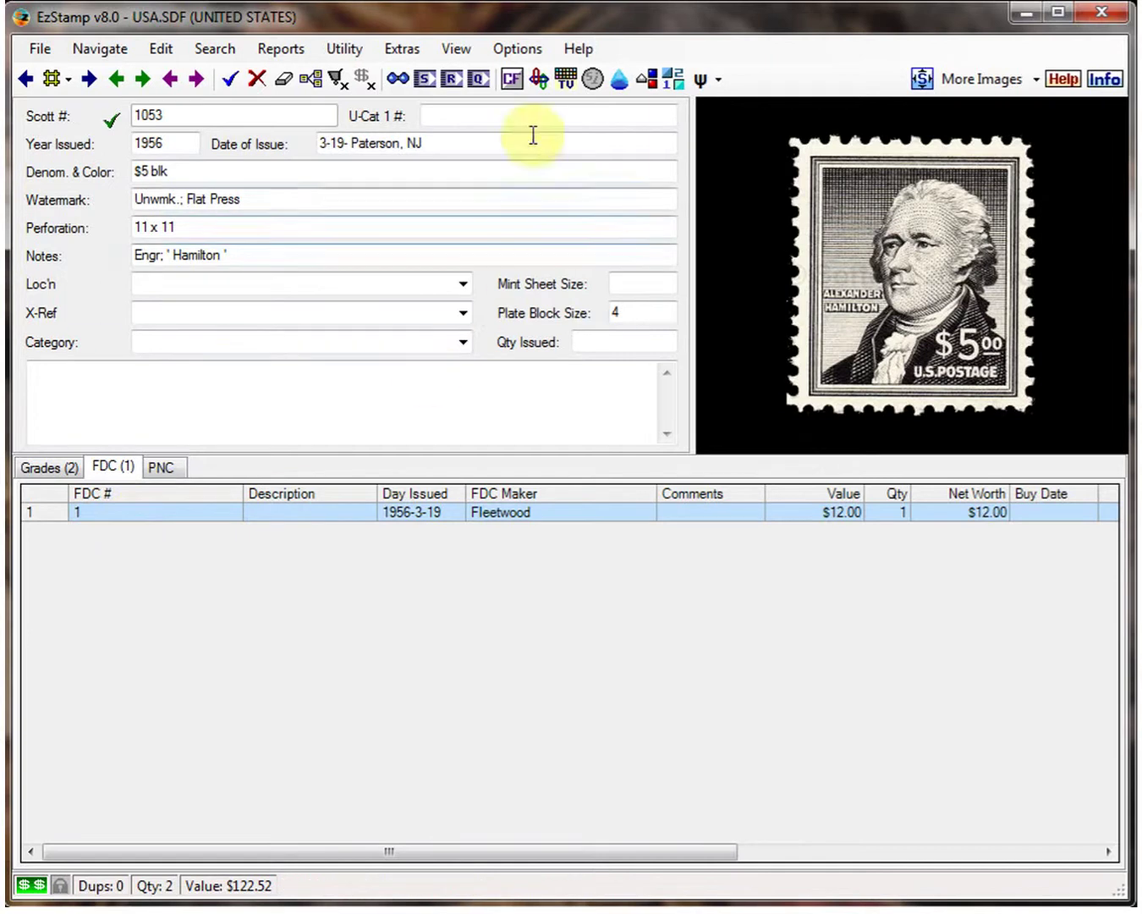
Open the FDC # 1 cover image preview and place it at the upper middle.
click(518, 51)
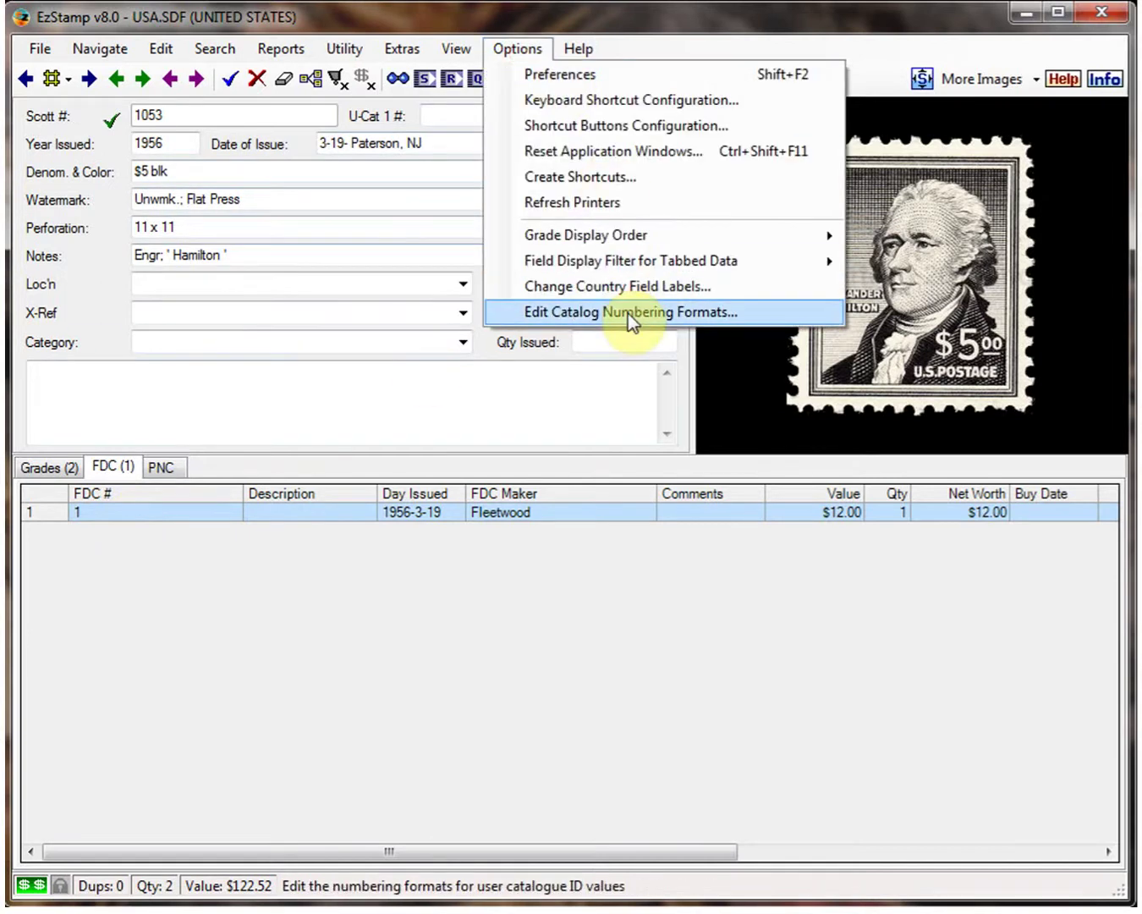
mouse_move(419, 50)
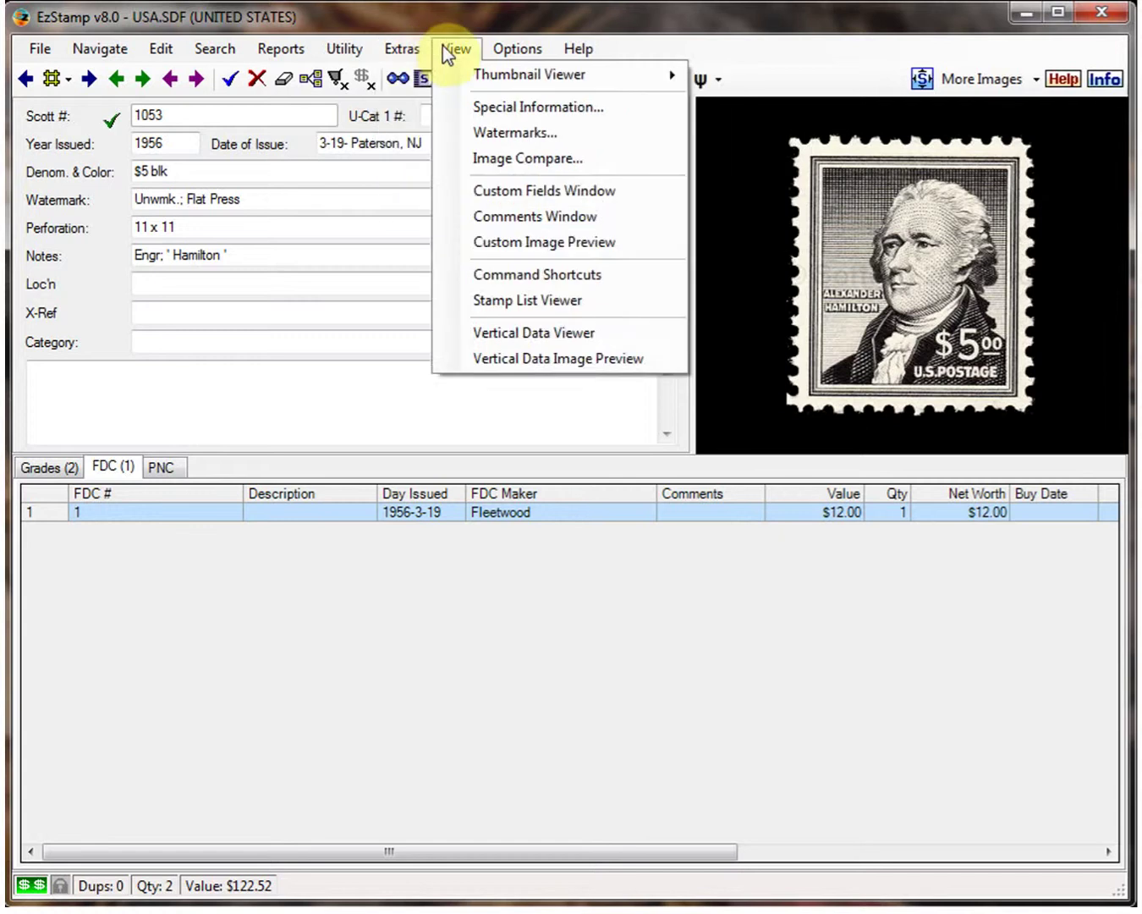
click(530, 362)
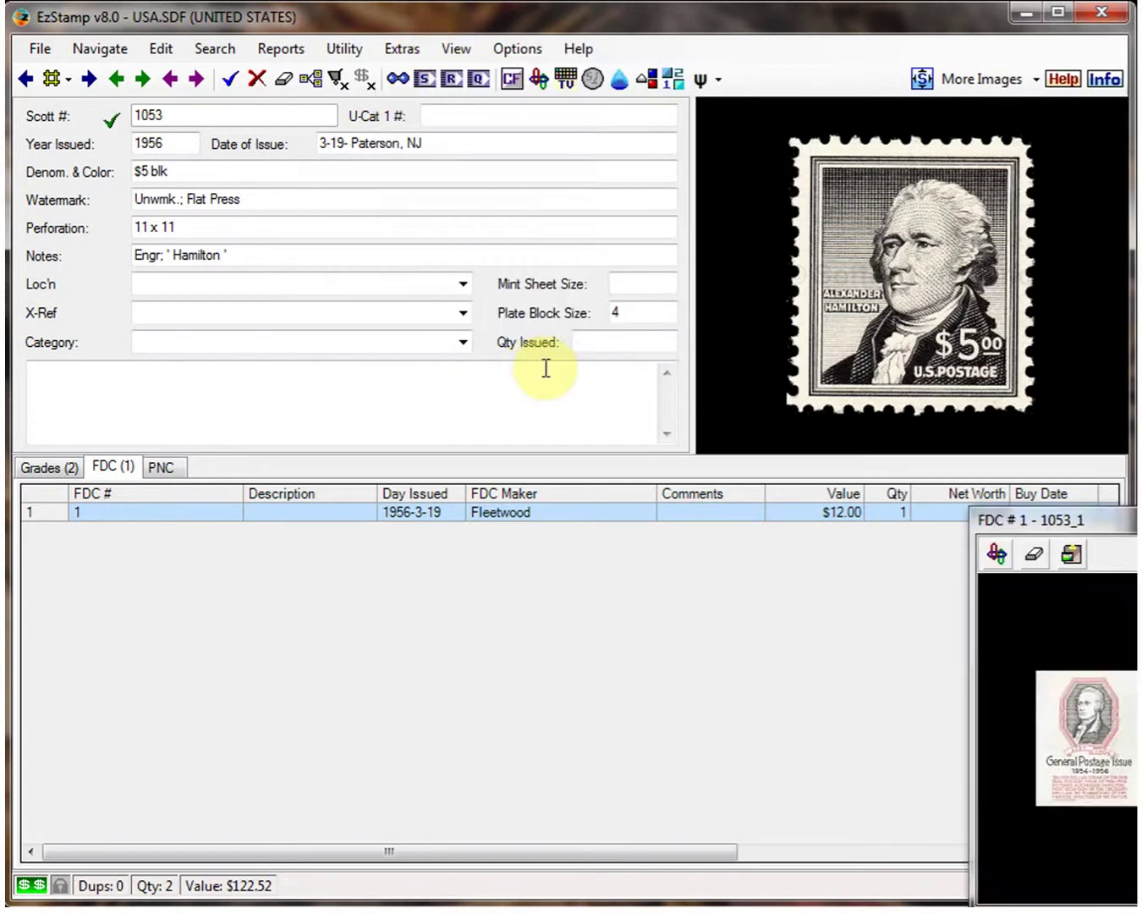
drag(1012, 524, 544, 117)
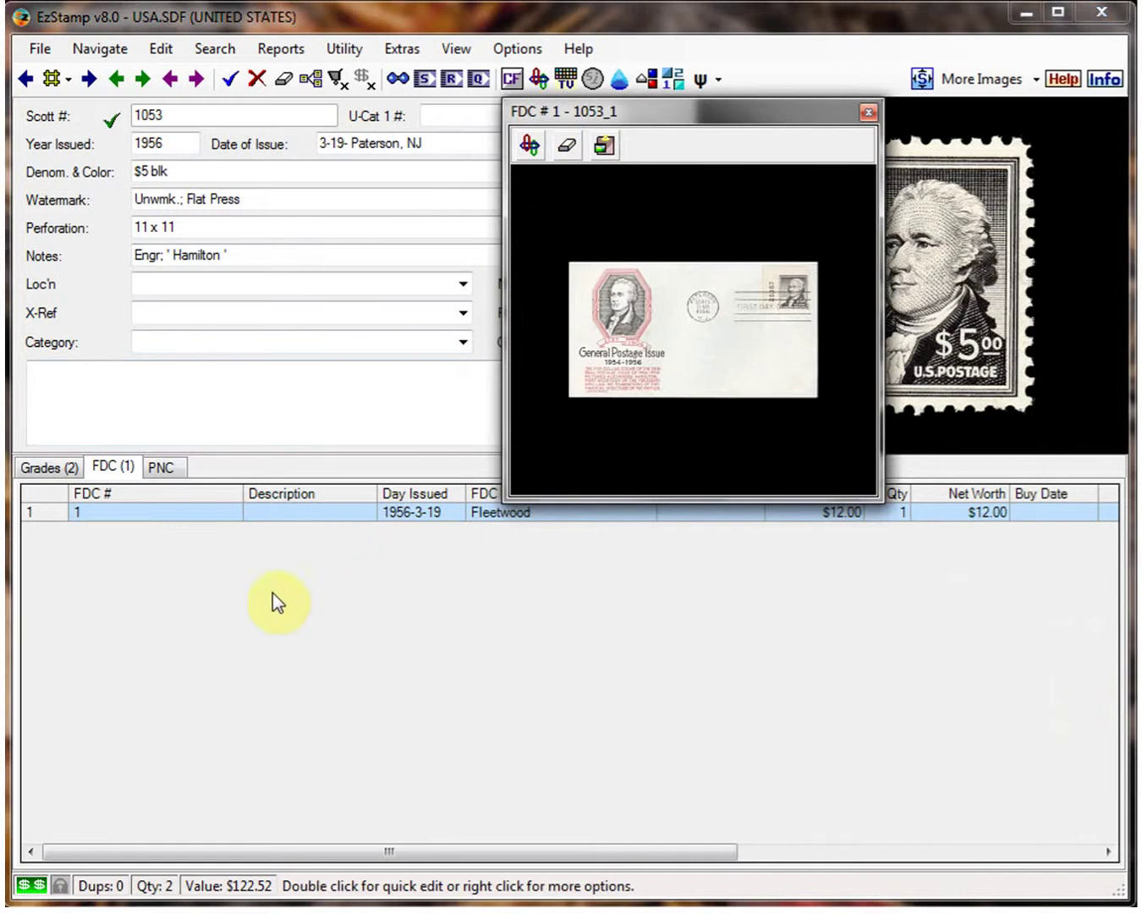
Reopen the cachet Quick Edit window, keeping only entry 1 with FDC # 1.
right_click(158, 508)
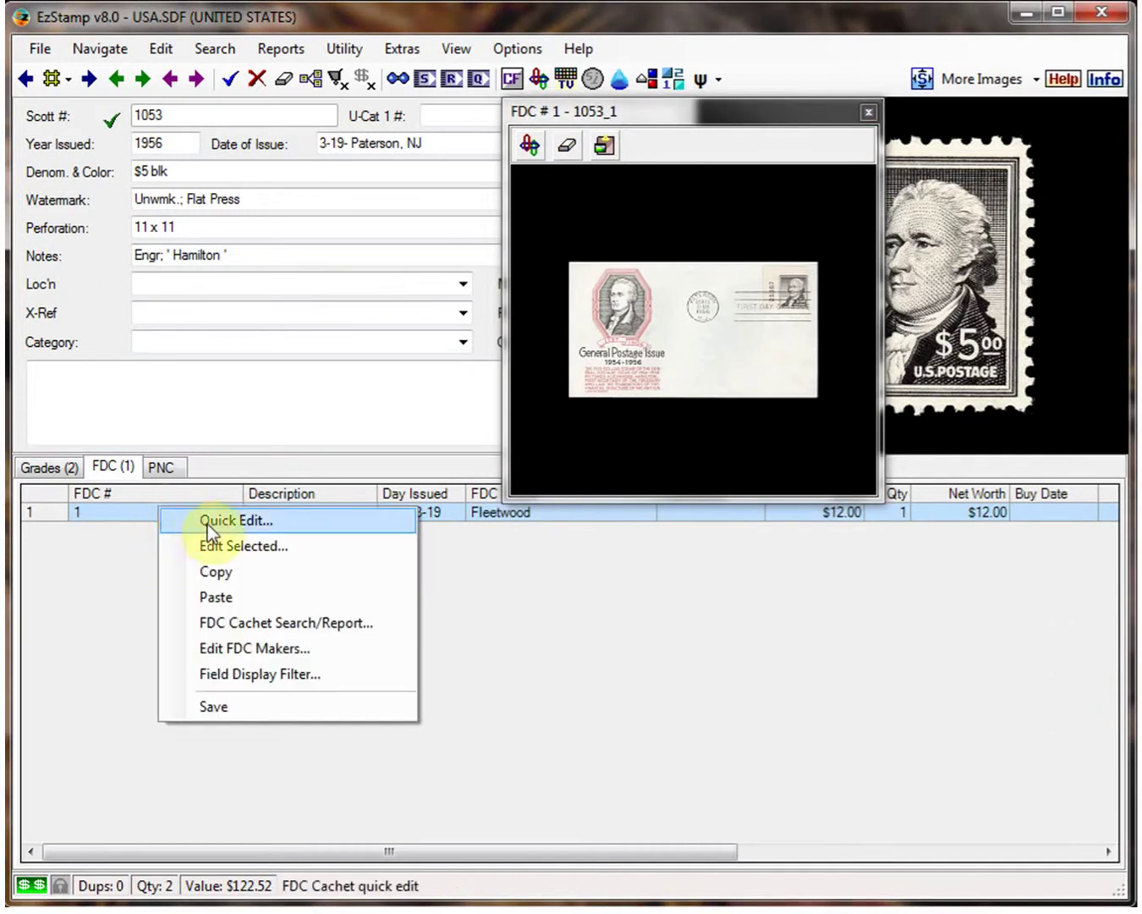
click(68, 550)
double_click(85, 551)
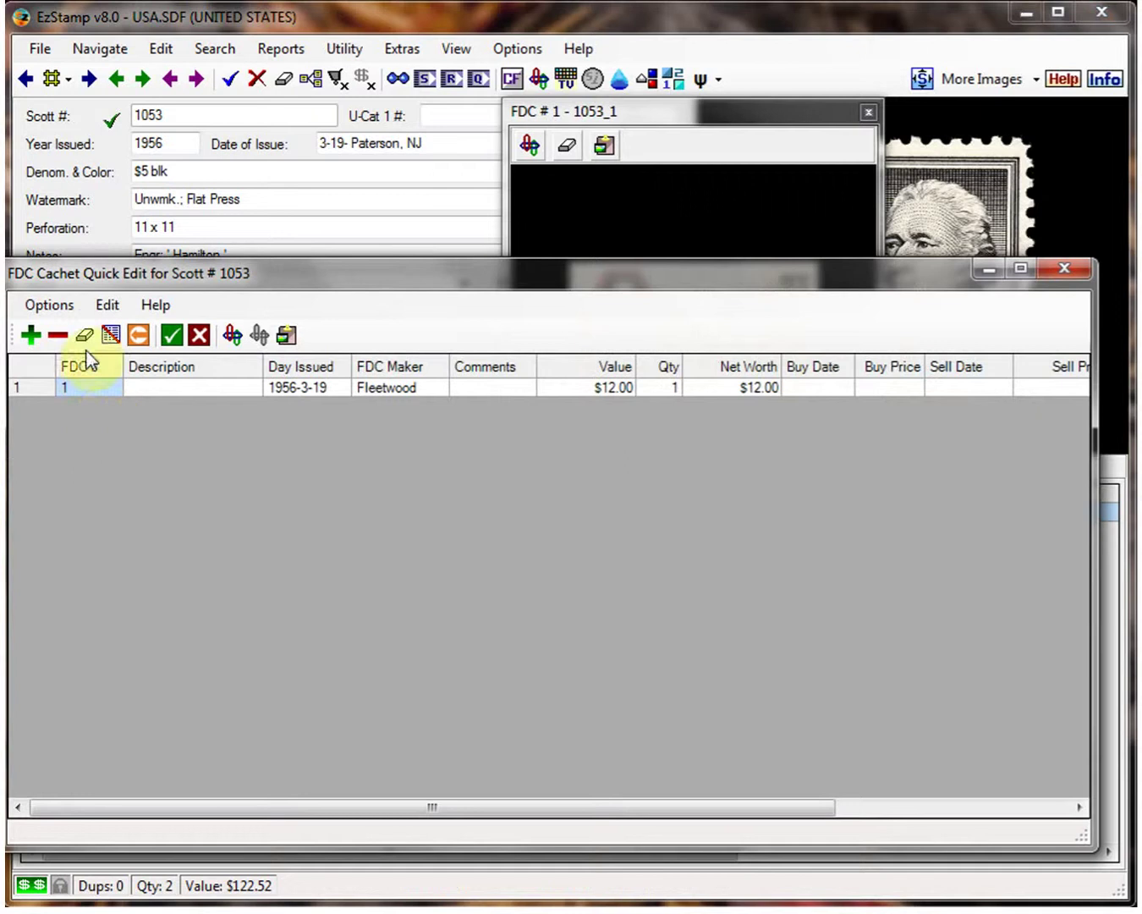
click(33, 333)
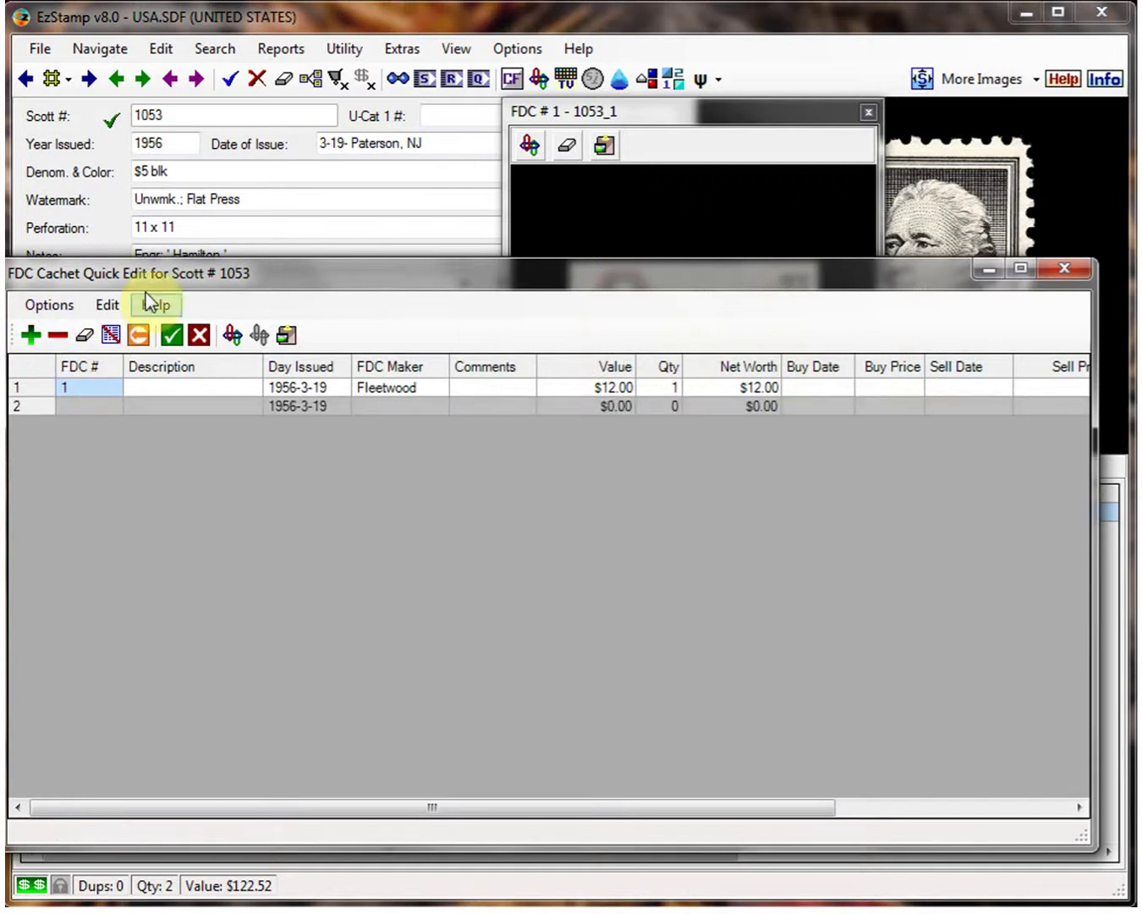
drag(141, 275, 176, 282)
click(133, 396)
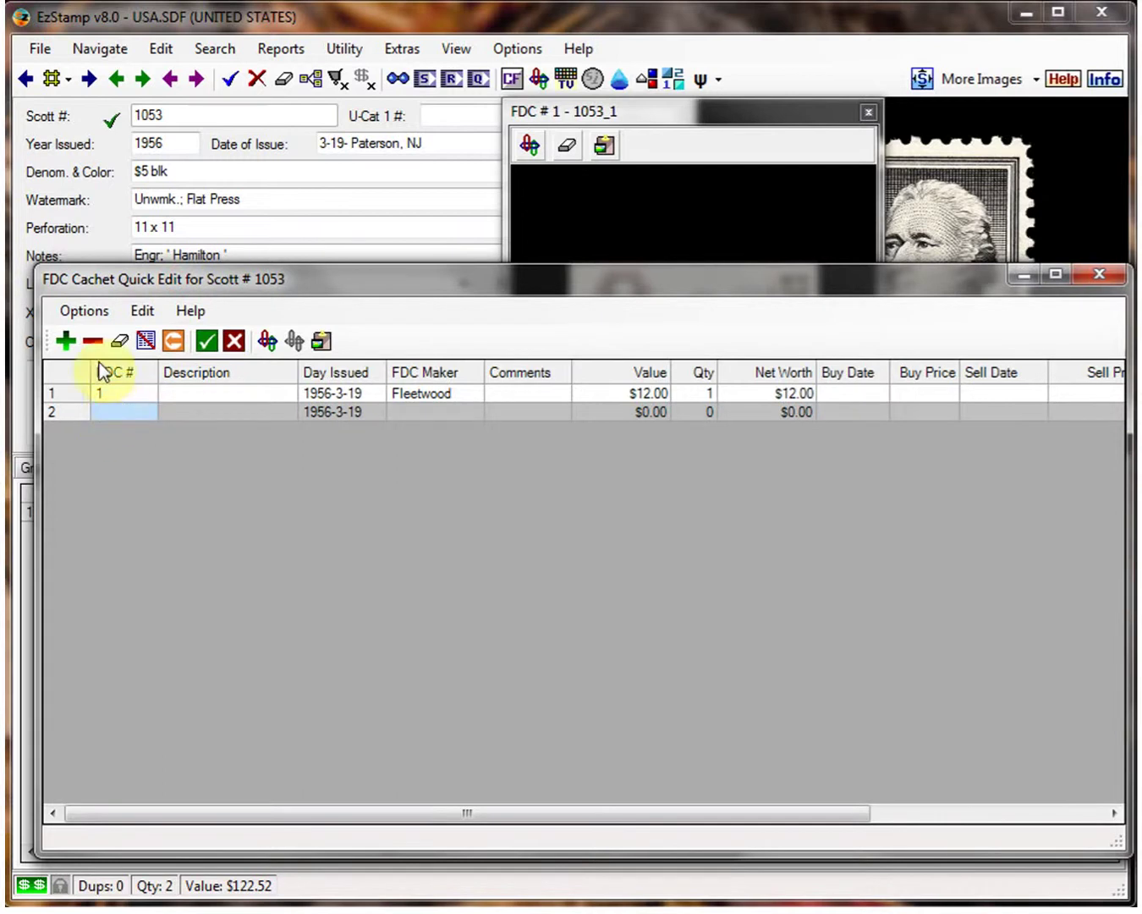
click(93, 341)
click(125, 398)
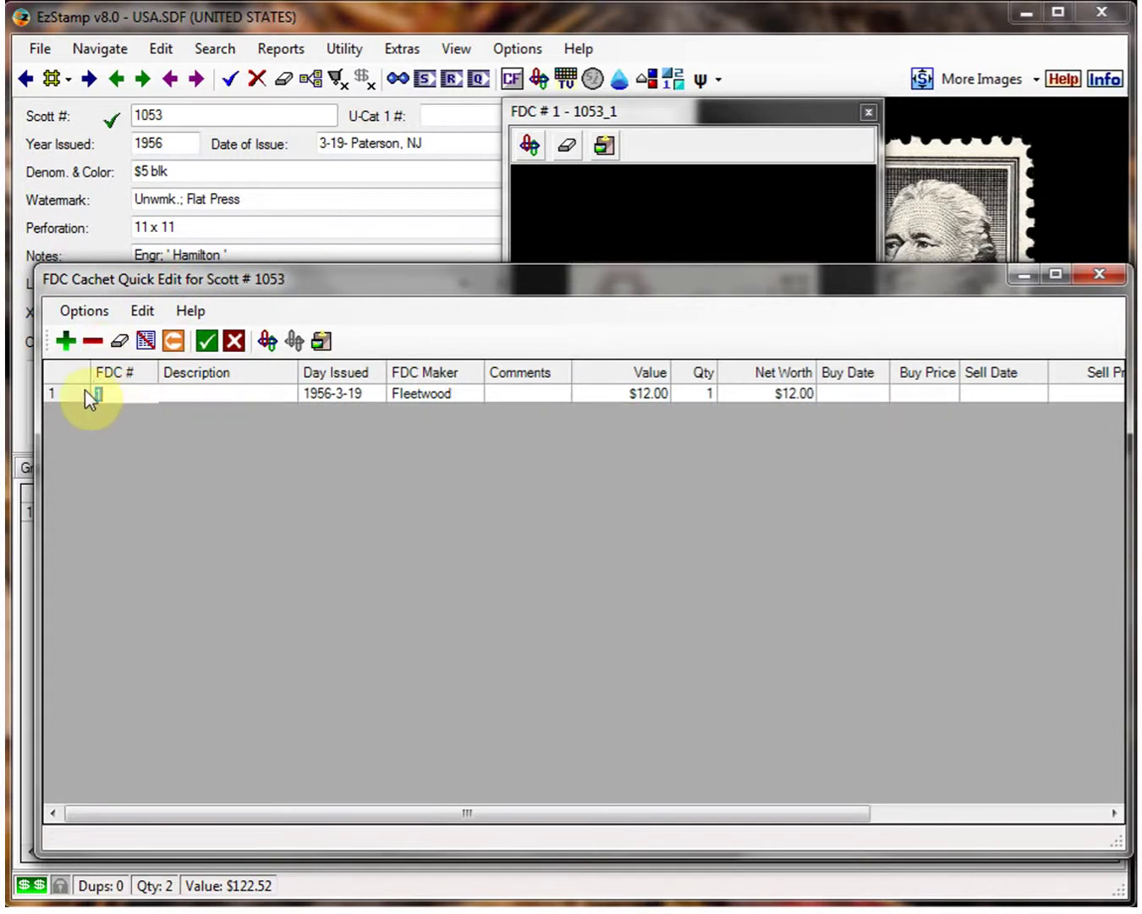
click(192, 396)
click(139, 392)
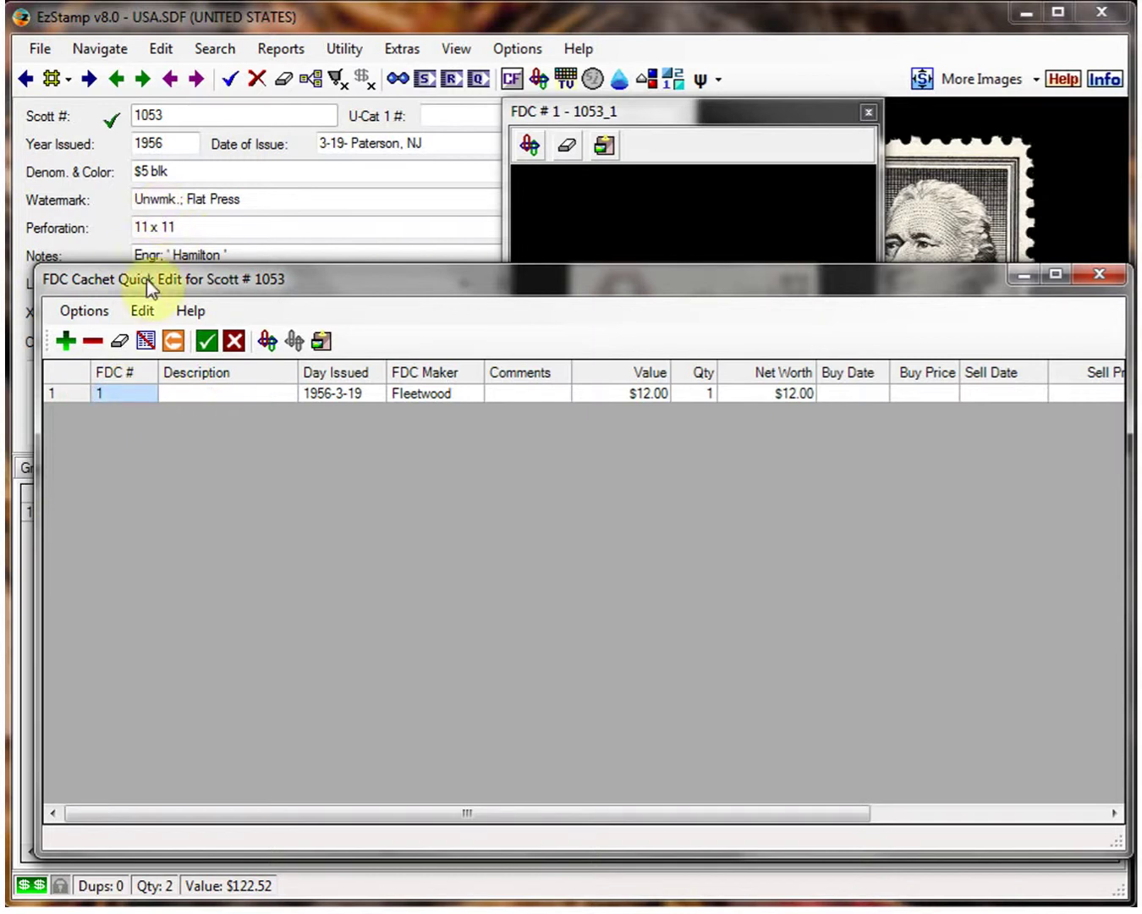
Duplicate the first cachet entry as row 2 and set its FDC # to 2.
click(142, 310)
click(221, 646)
click(119, 413)
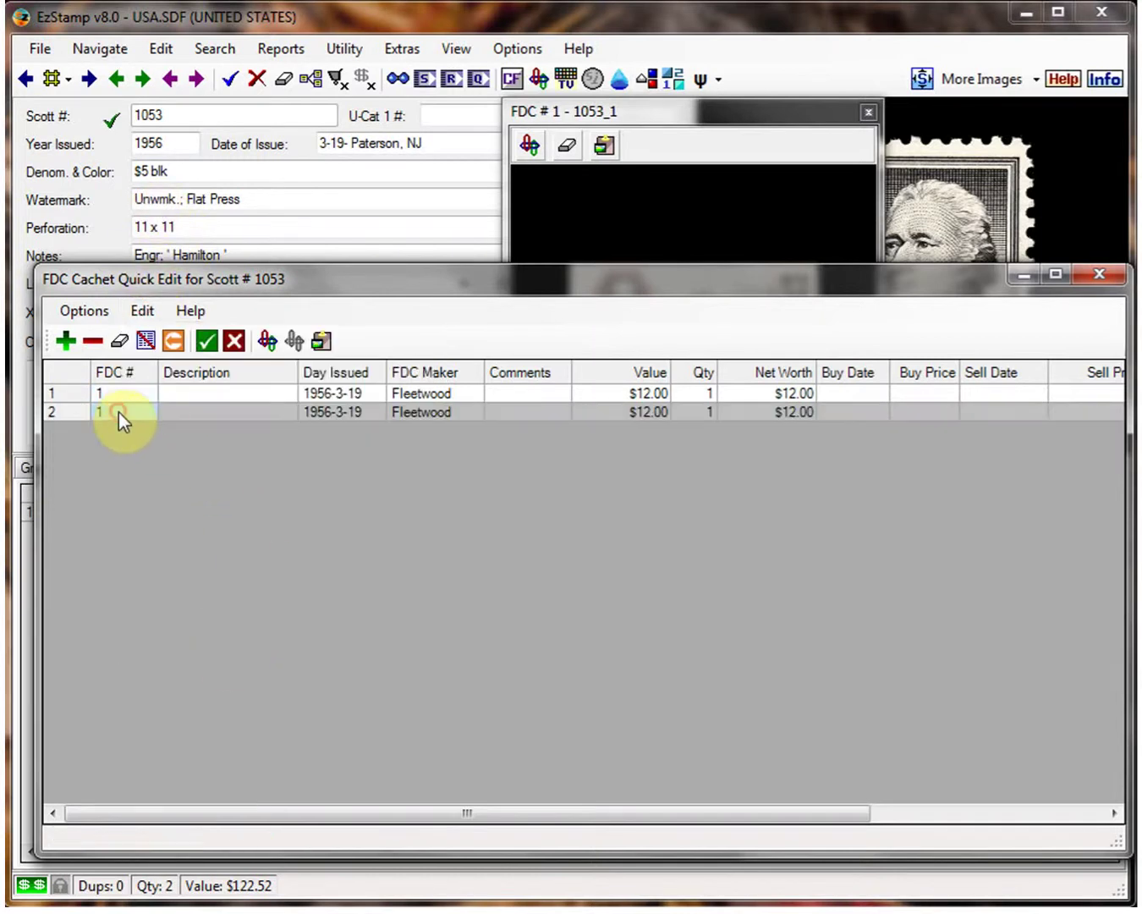
click(99, 412)
text(2)
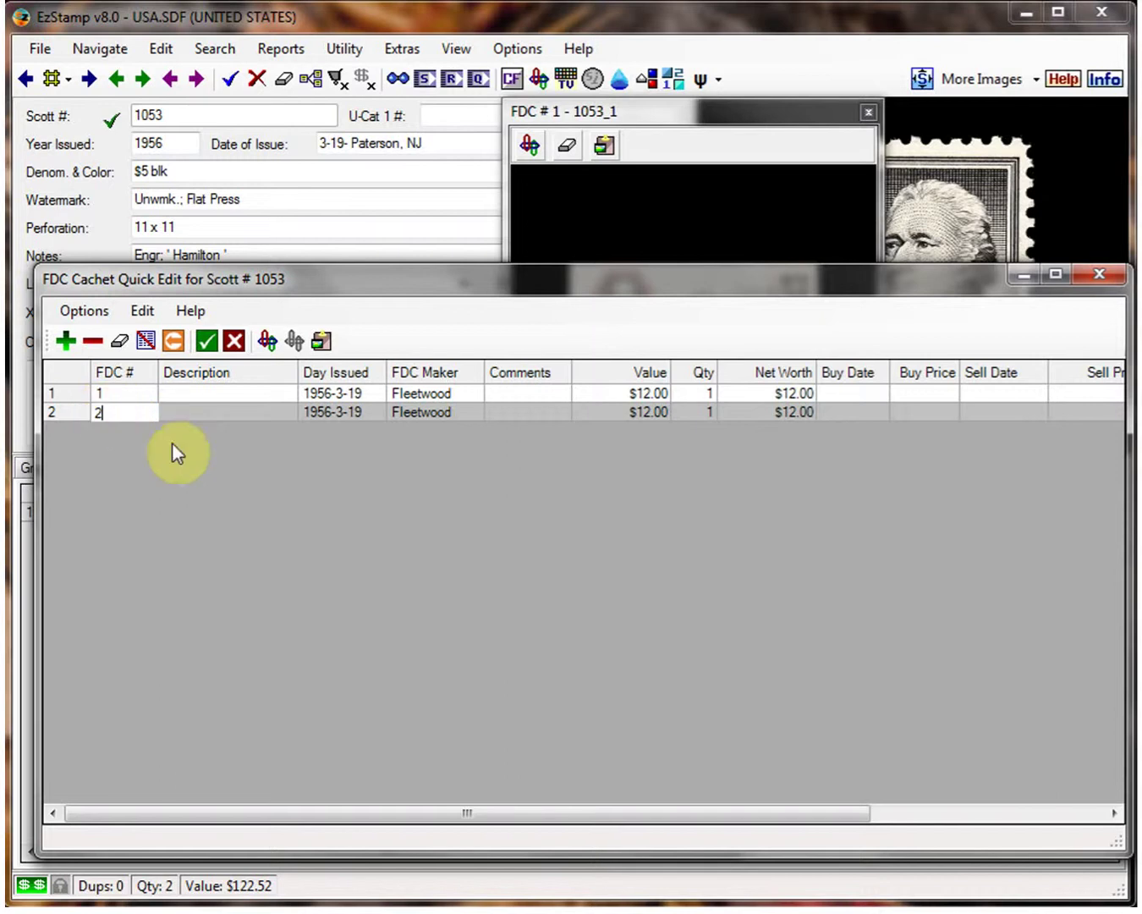
Set row 2's maker to Artcraft and its value to $10.00.
click(458, 414)
click(471, 414)
text(art)
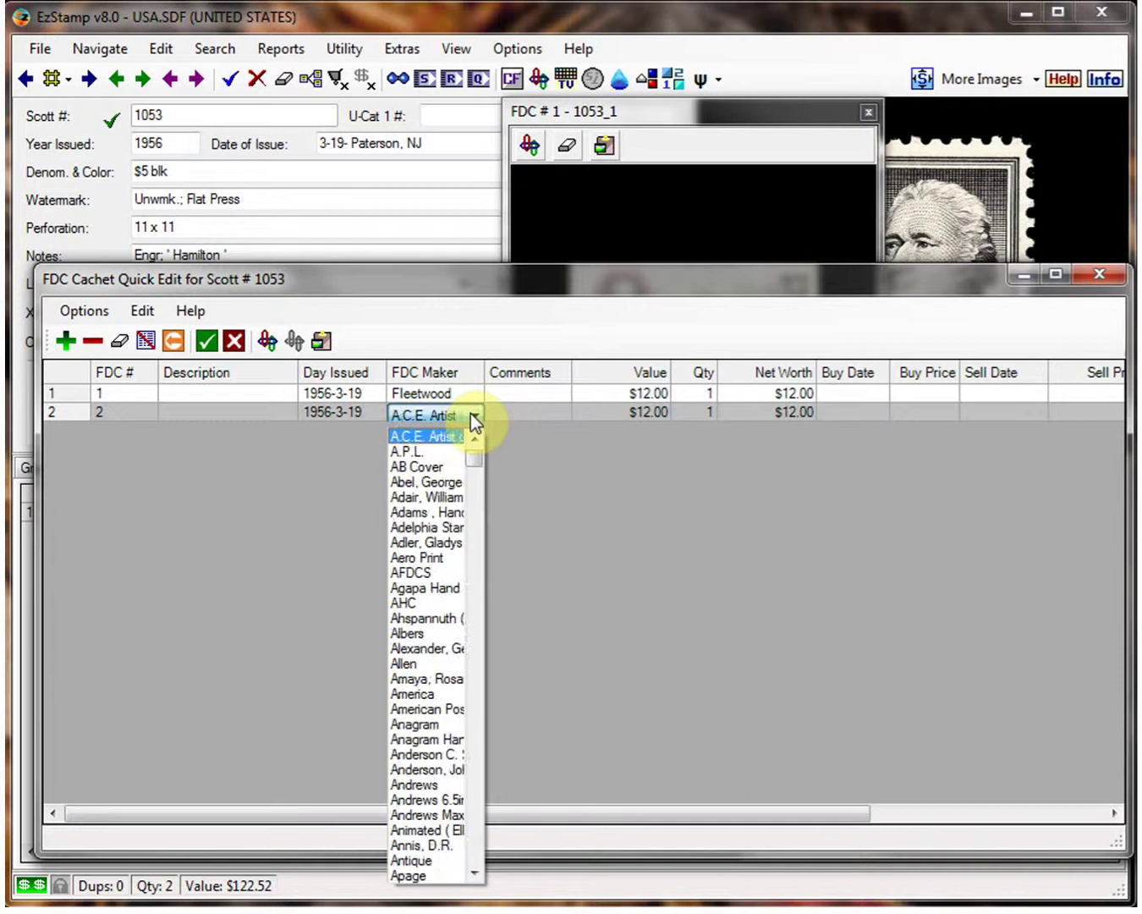
click(412, 452)
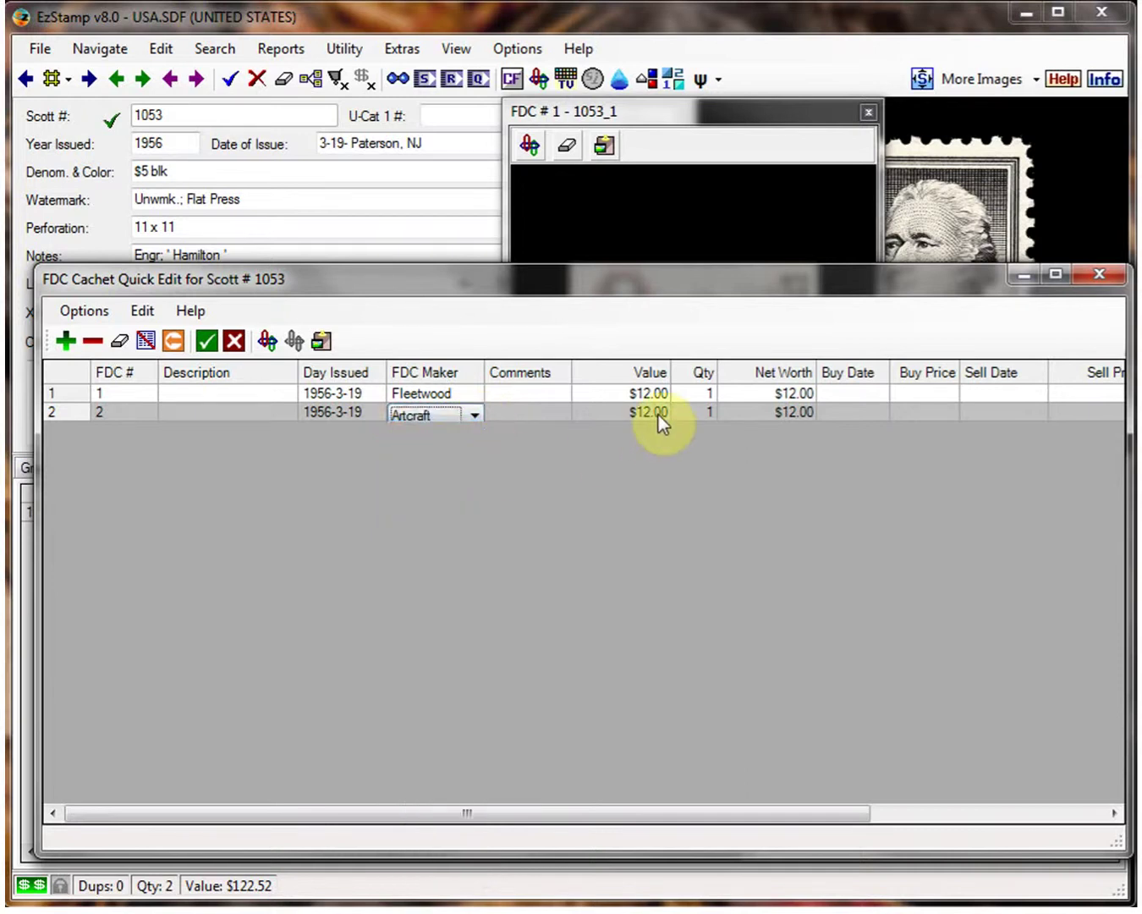
click(659, 416)
text(10)
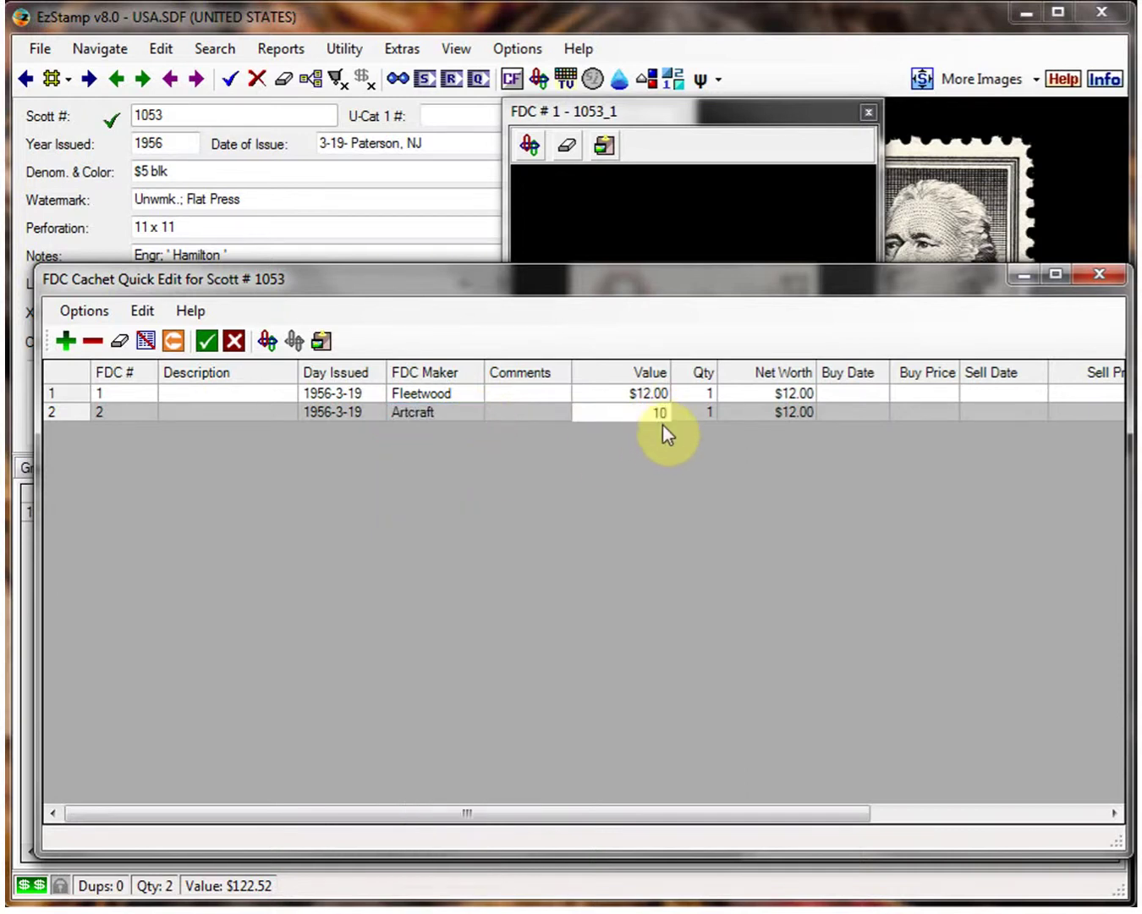
click(697, 414)
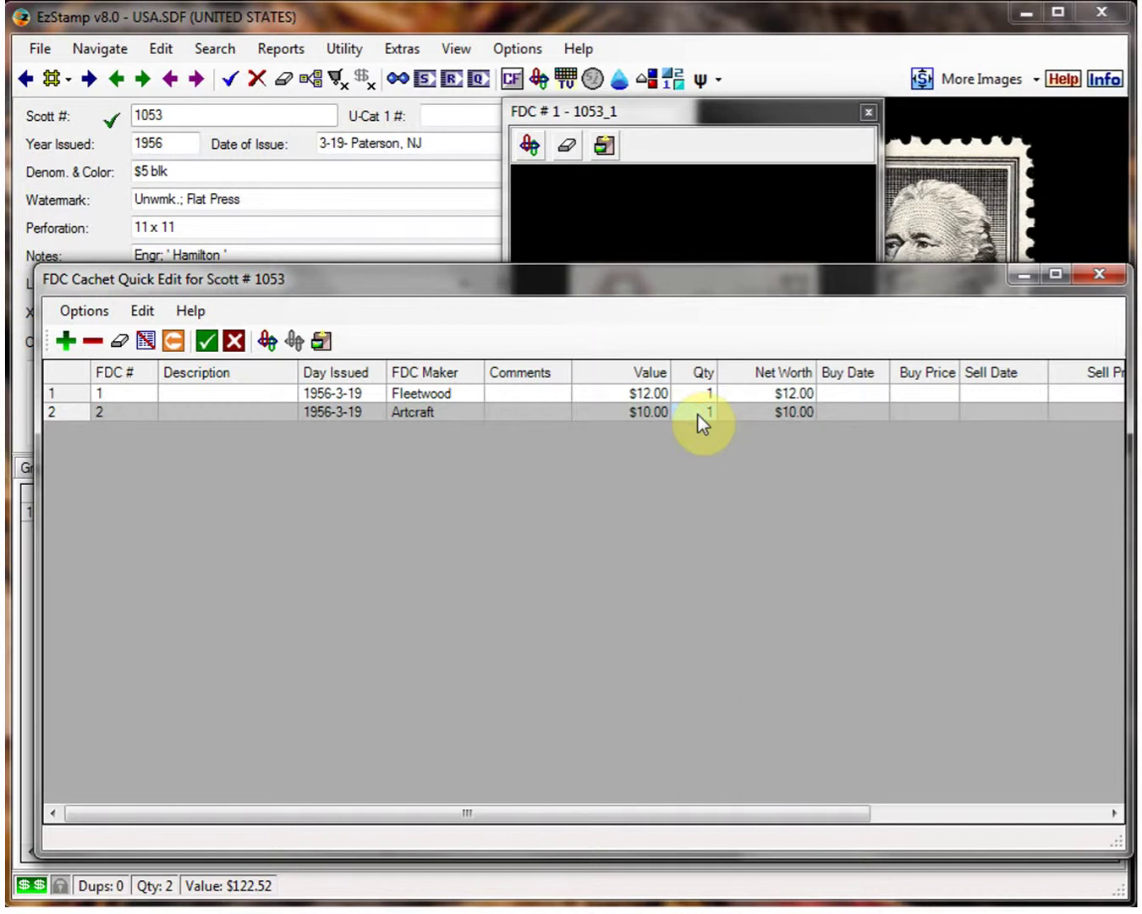
click(697, 413)
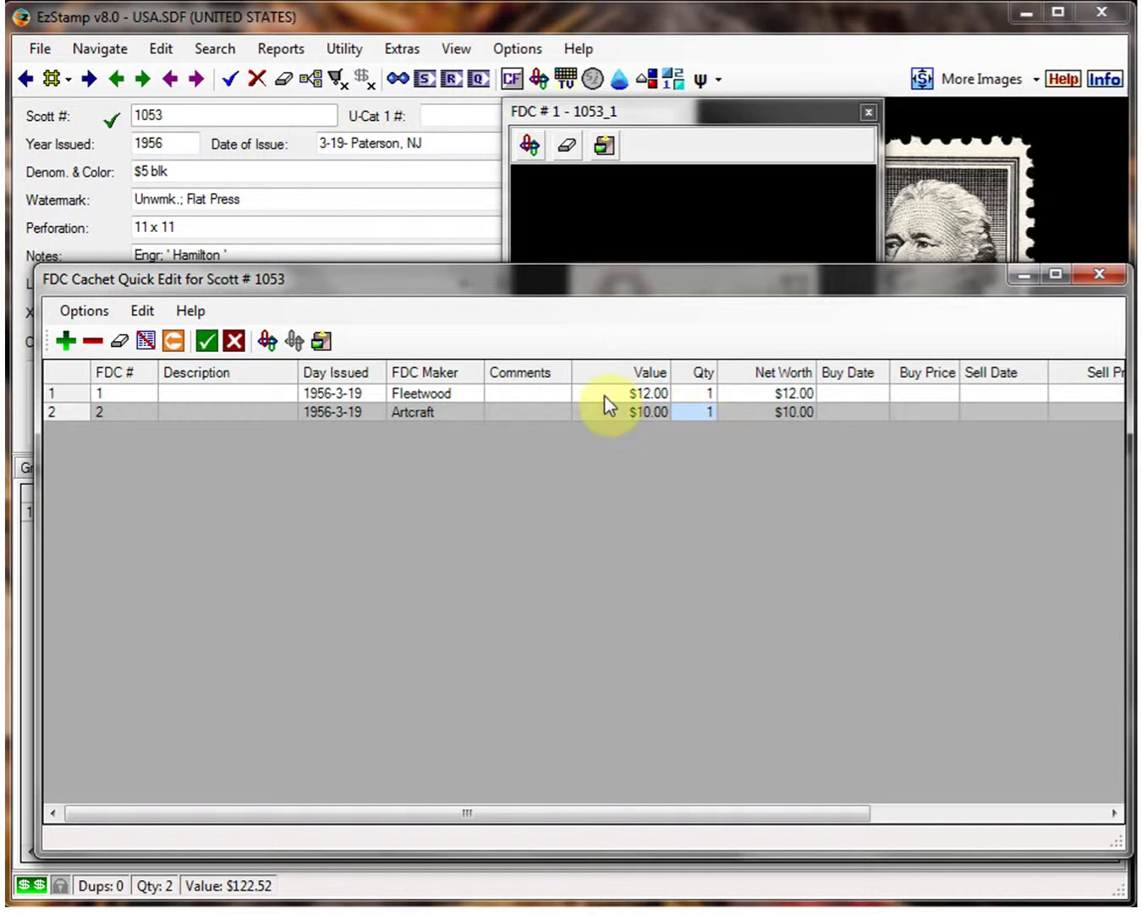
Link 1053_2.bmp to entry 2 and apply the cachet changes.
click(272, 346)
click(221, 296)
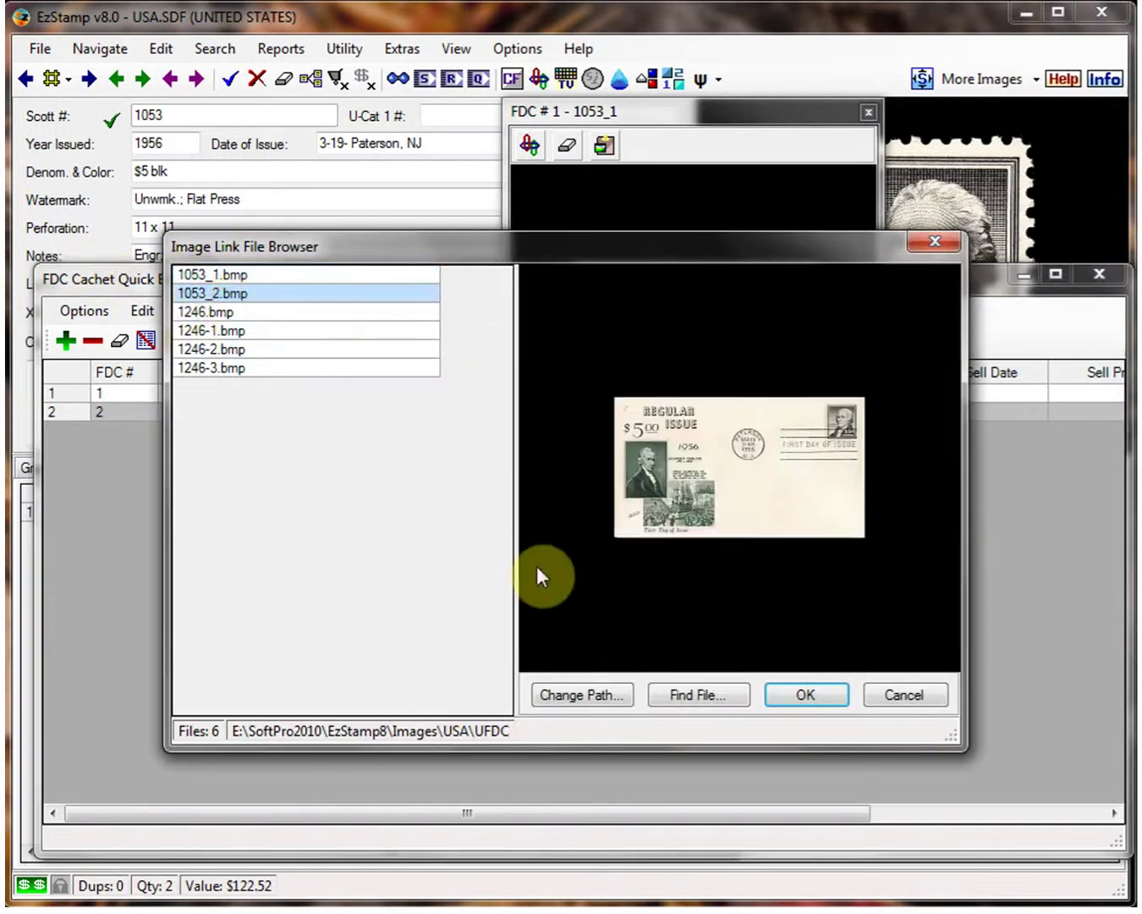
click(836, 691)
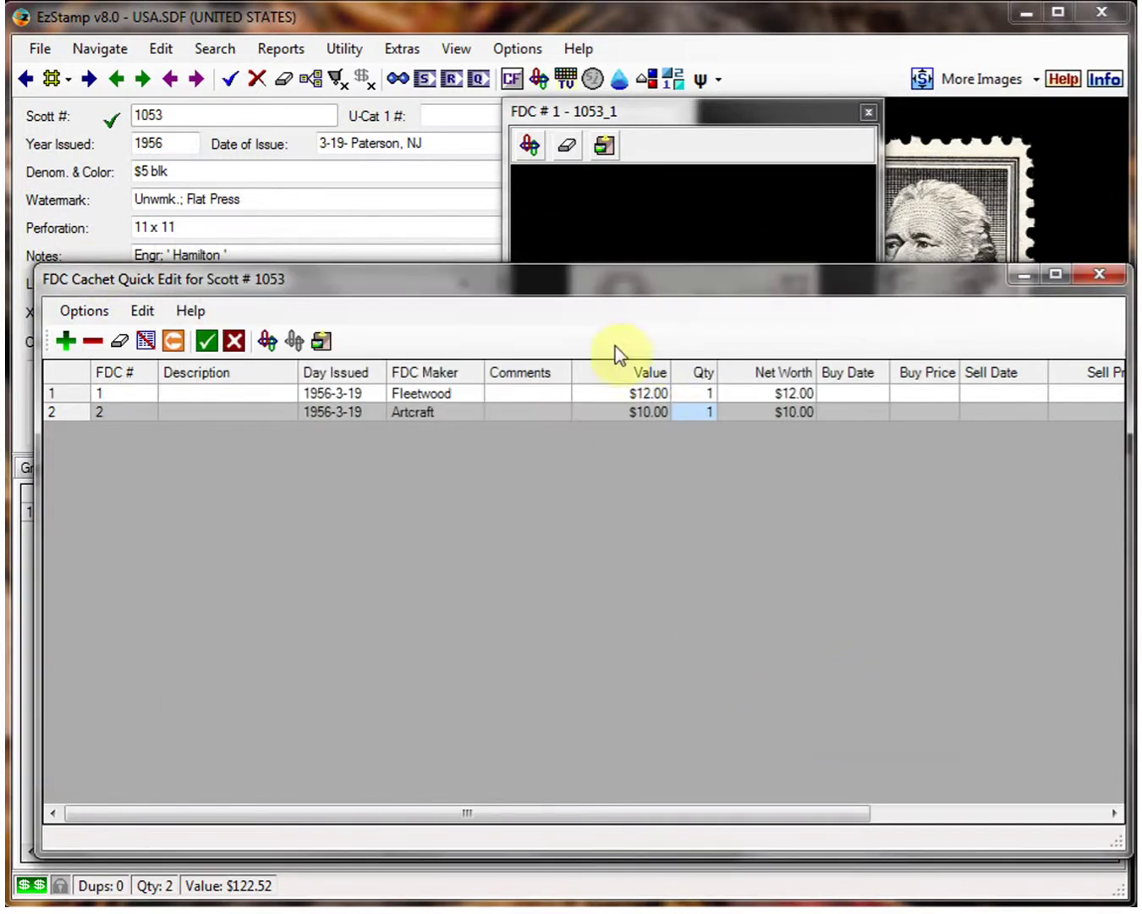
click(208, 341)
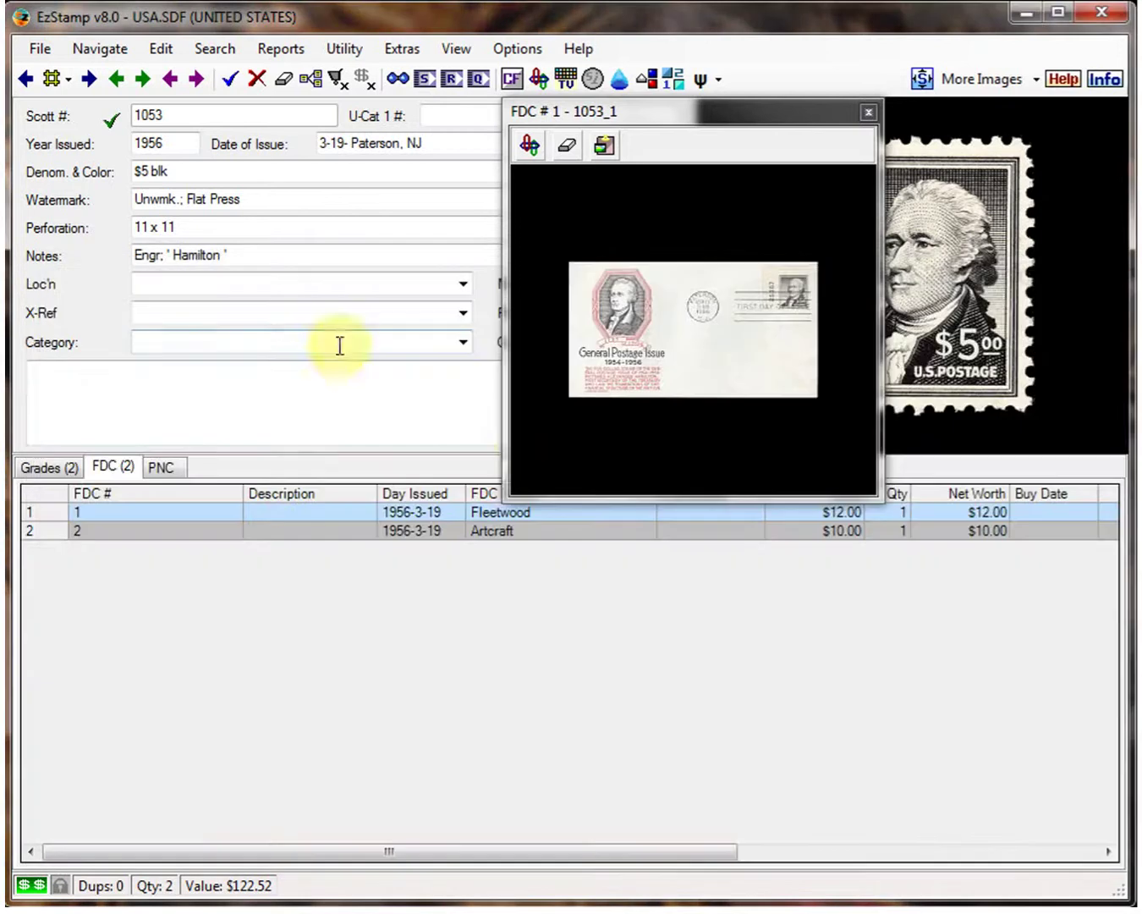
Check each FDC entry's linked cover and reposition the FDC # 2 cover window.
click(319, 531)
click(318, 511)
click(323, 532)
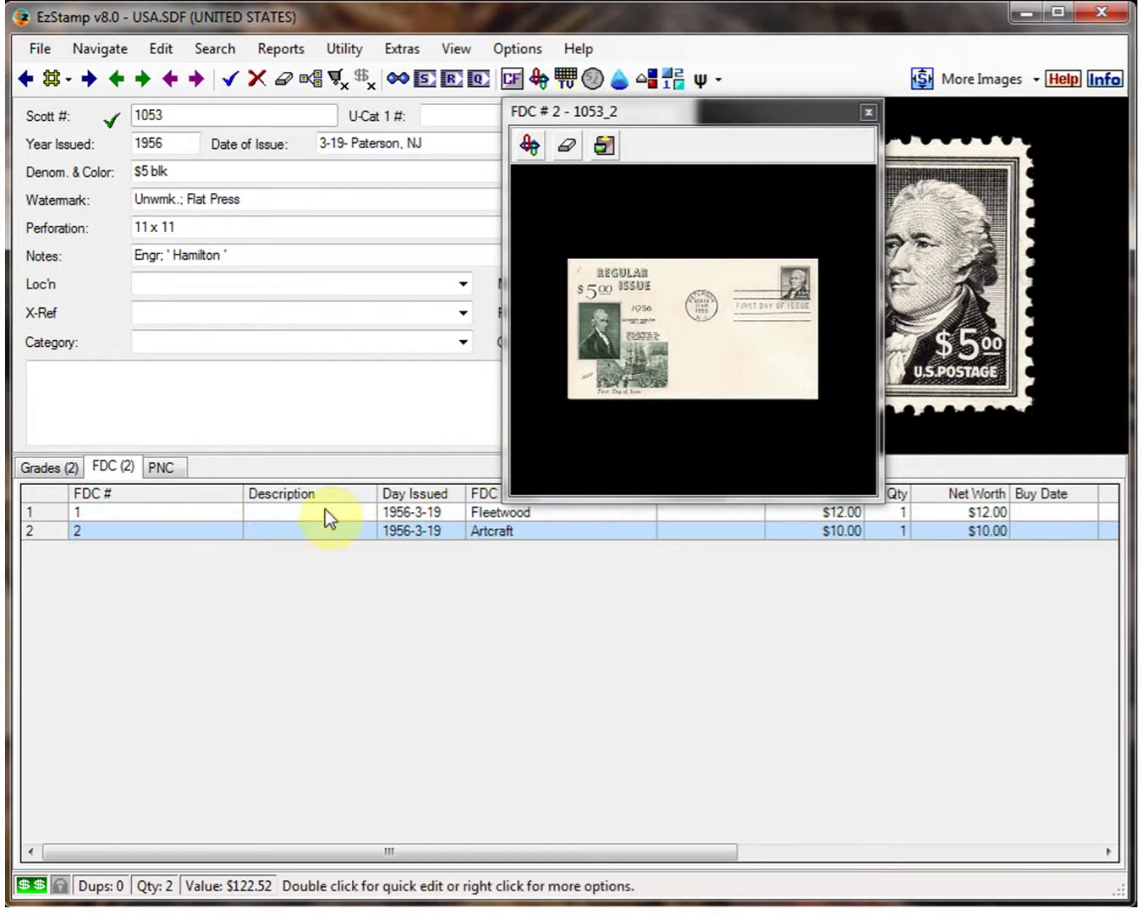
click(530, 144)
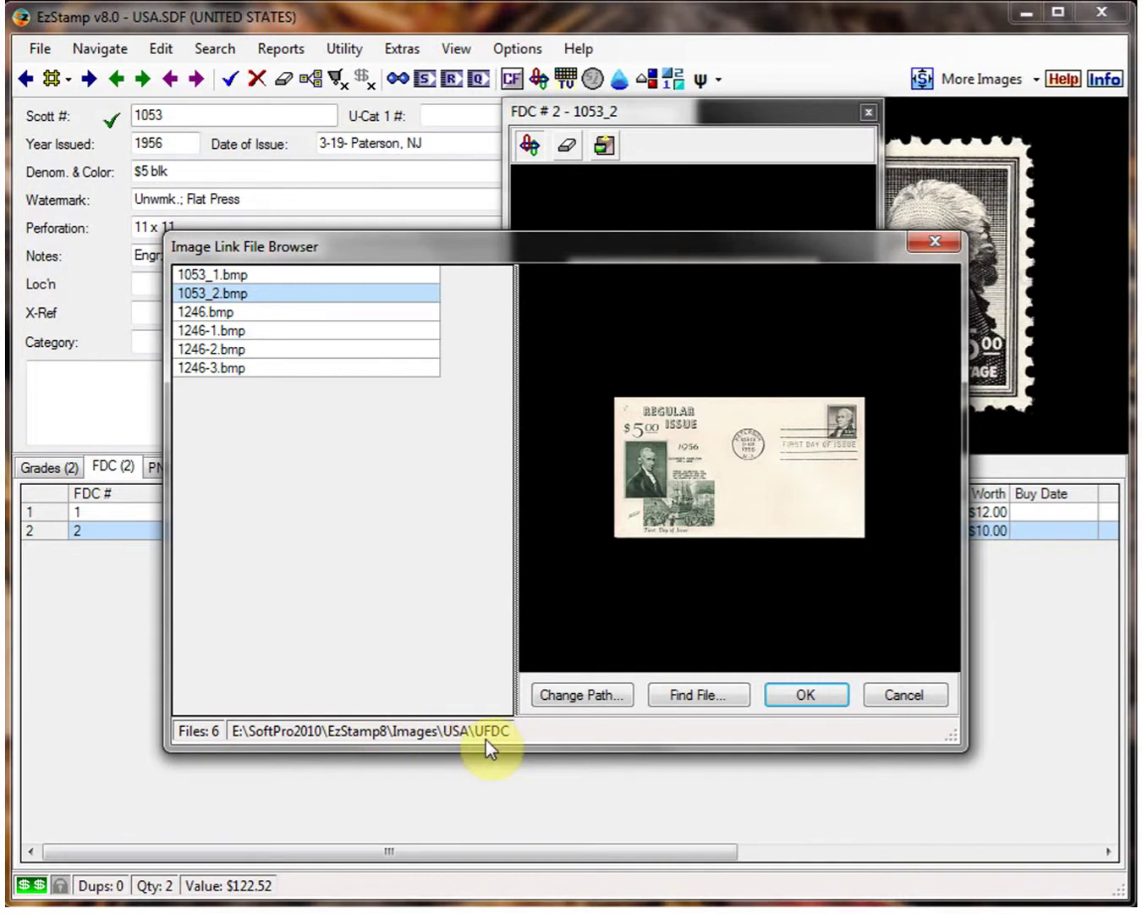
click(896, 703)
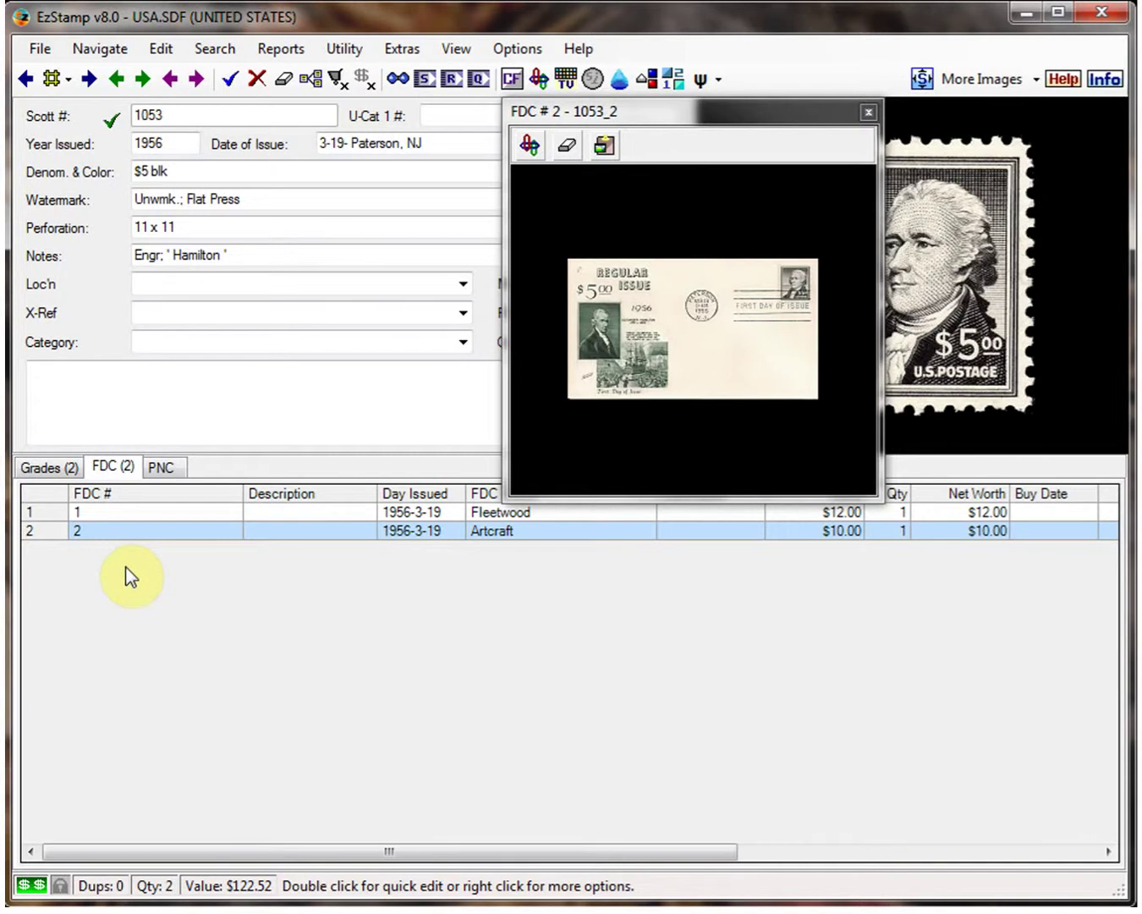
click(665, 114)
drag(682, 112, 738, 108)
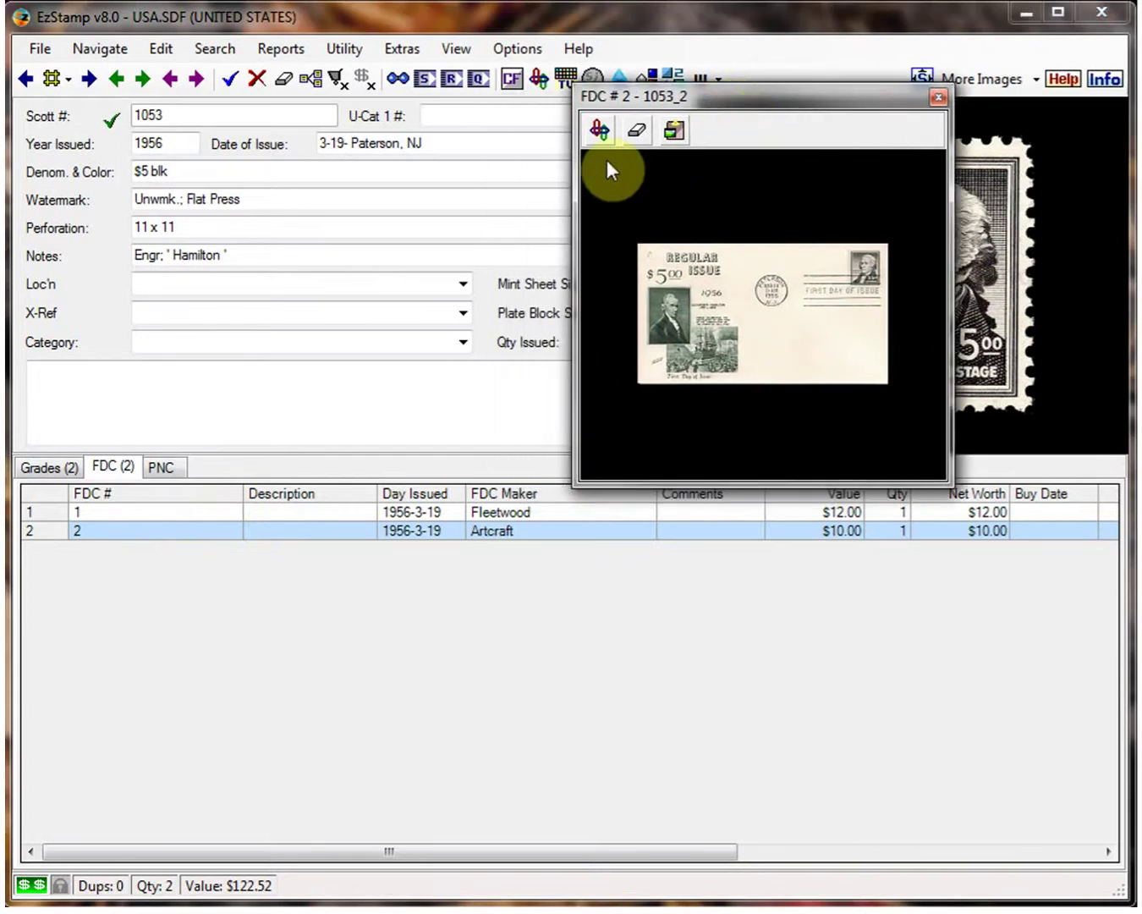
click(68, 492)
click(69, 467)
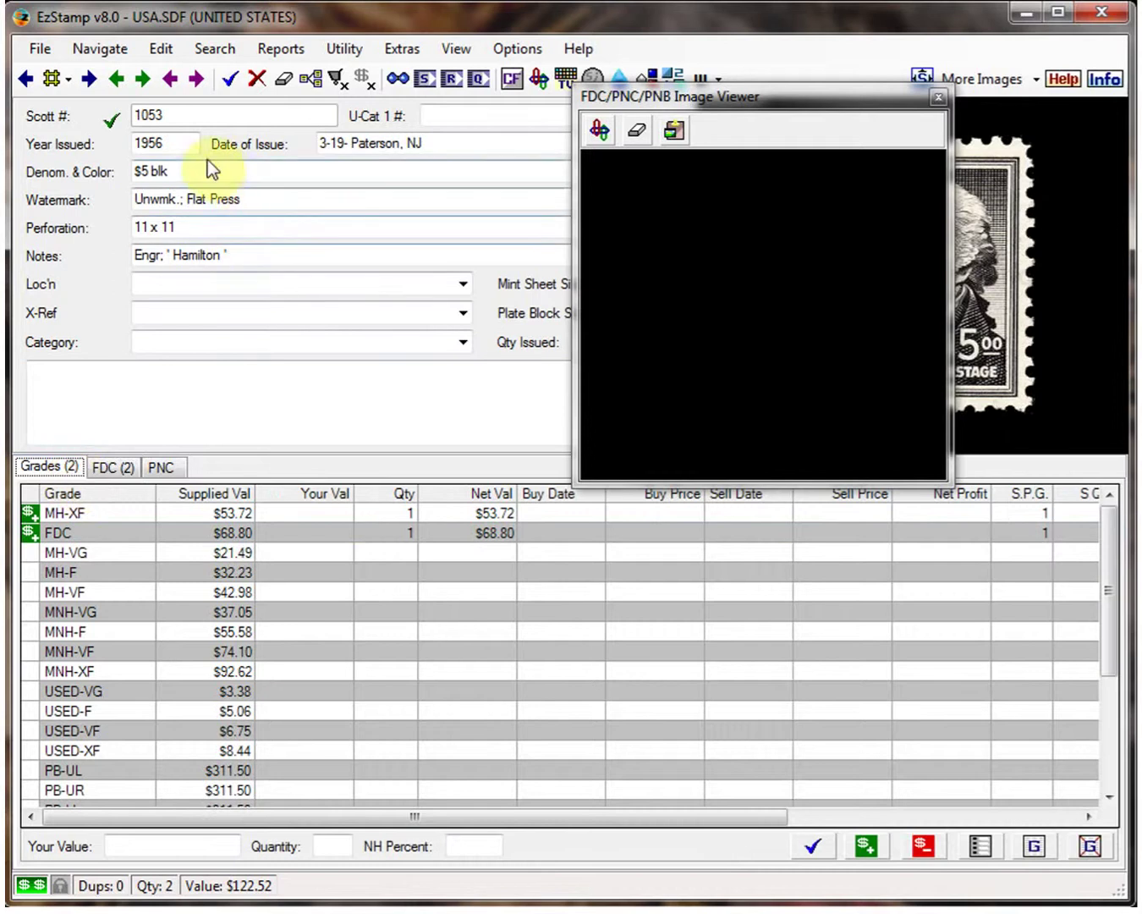
double_click(184, 118)
text(1246)
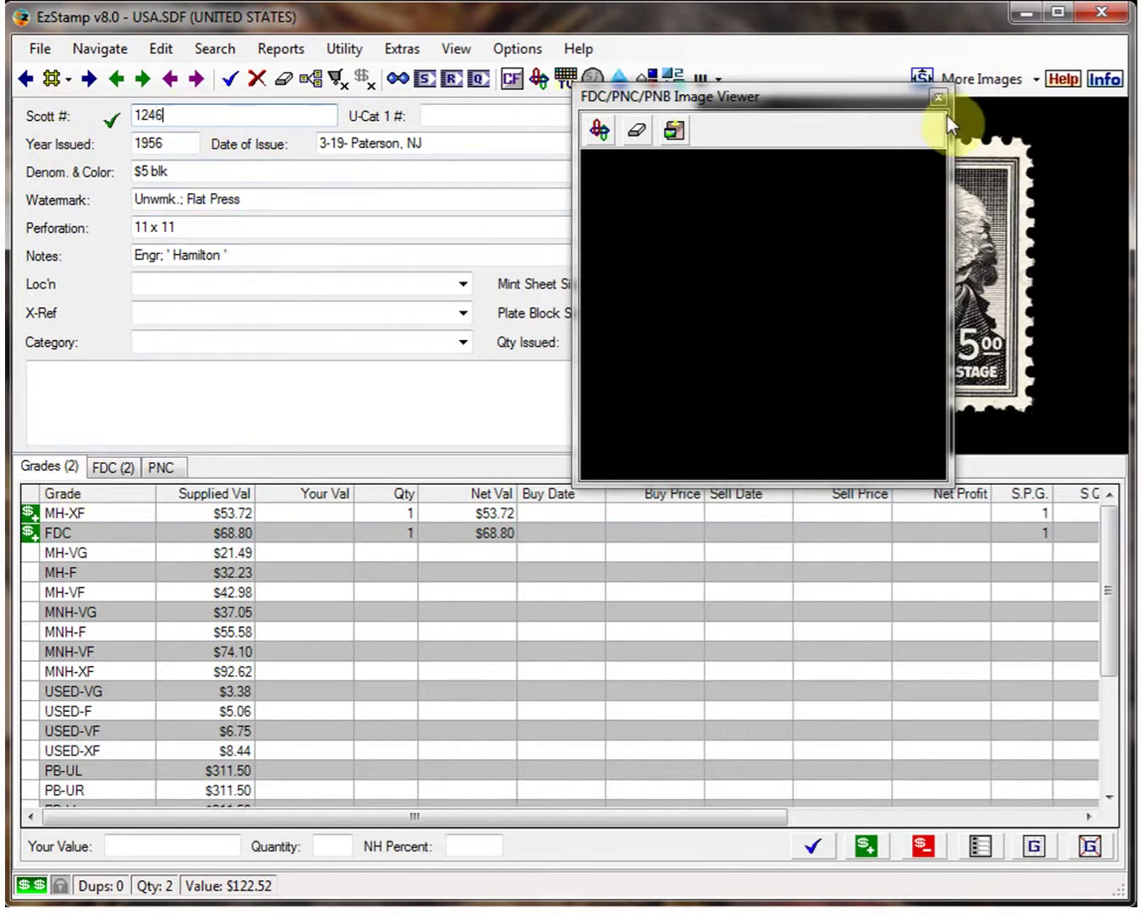
click(936, 101)
key(Return)
click(365, 522)
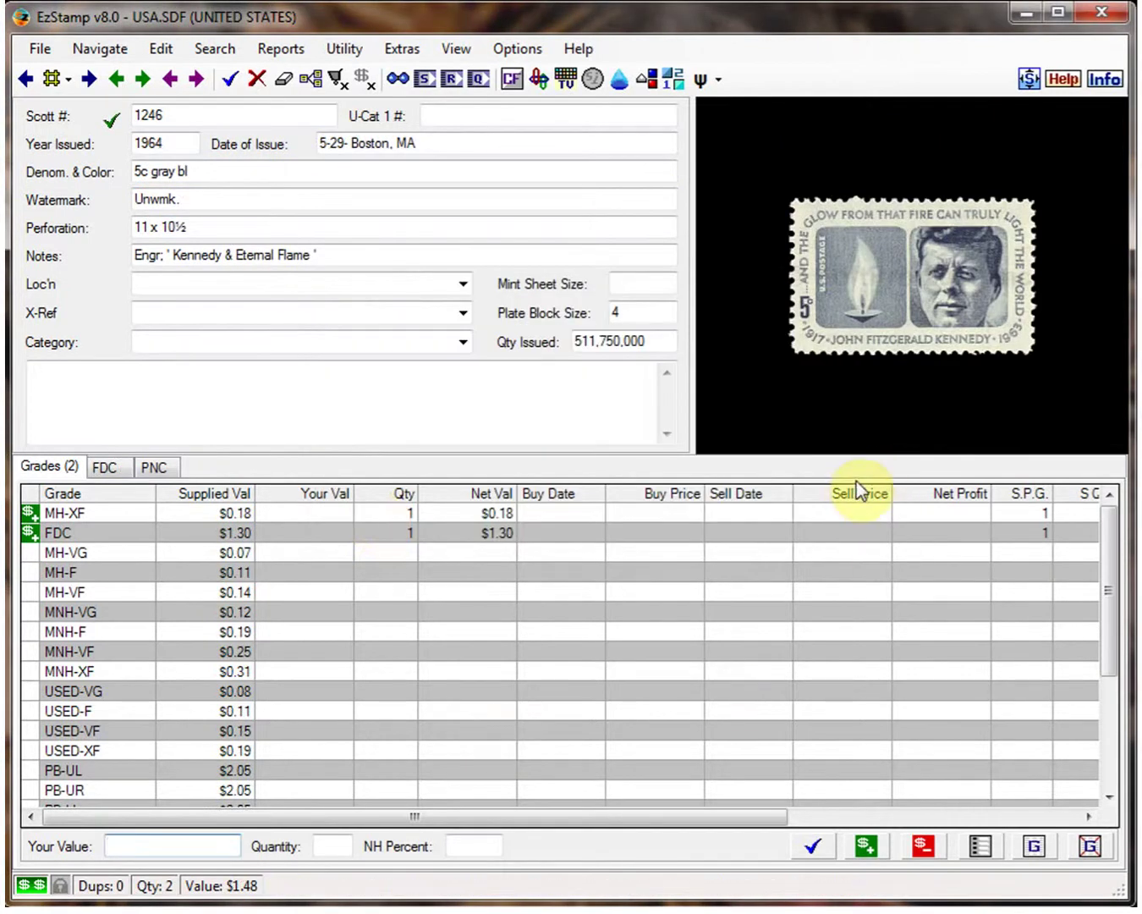
Open FDC quick edit for #1246 and add entry row with FDC # 1.
click(118, 472)
double_click(158, 543)
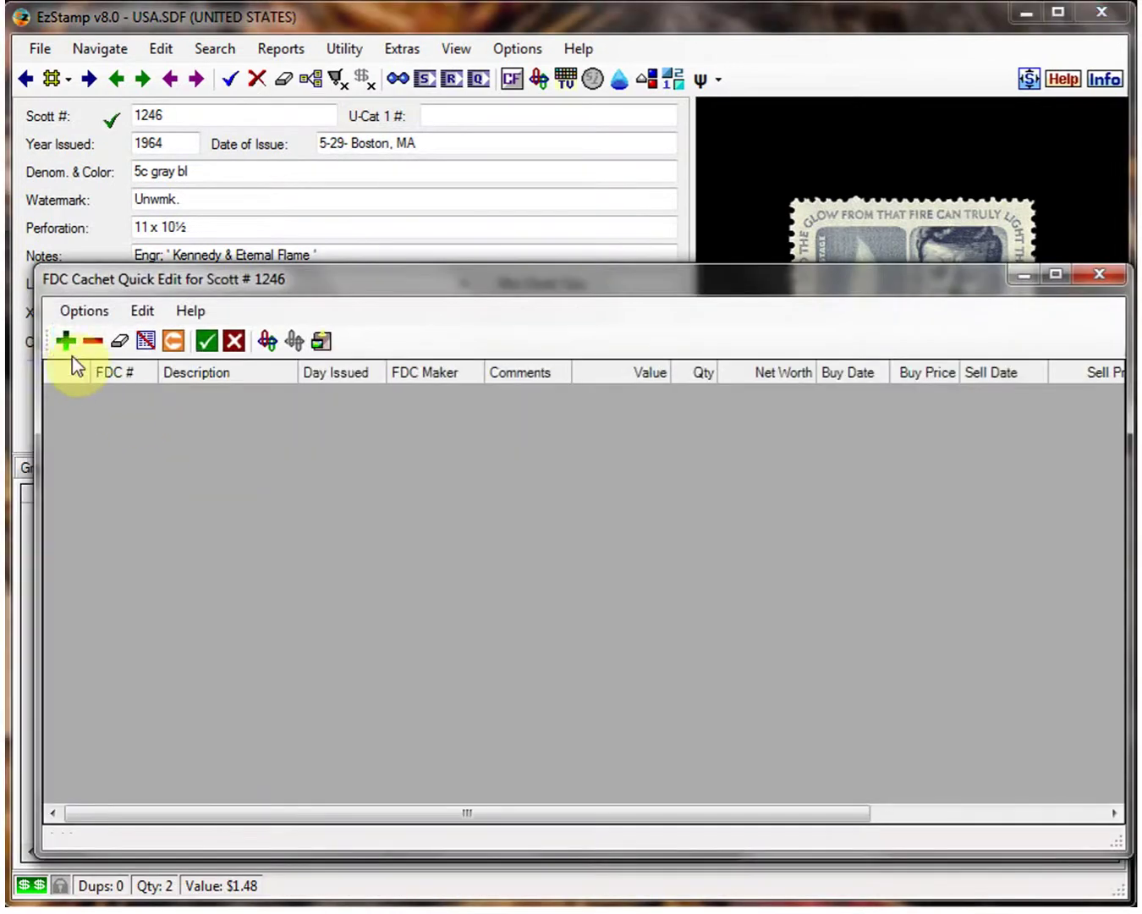
click(65, 340)
click(134, 394)
text(1)
Set the entry's maker to AHC, value $3.00 and quantity 1.
click(470, 393)
click(472, 395)
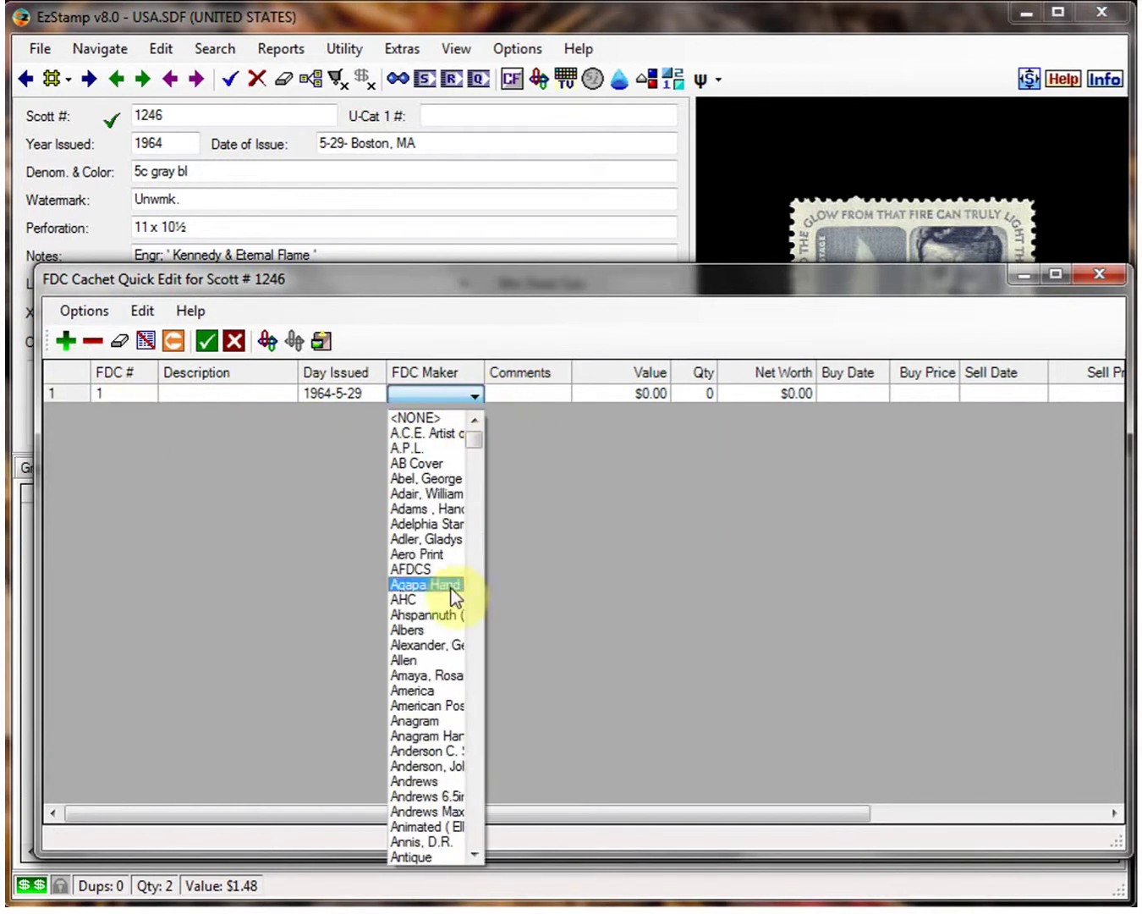
click(431, 596)
click(616, 393)
text(3)
click(695, 394)
text(1)
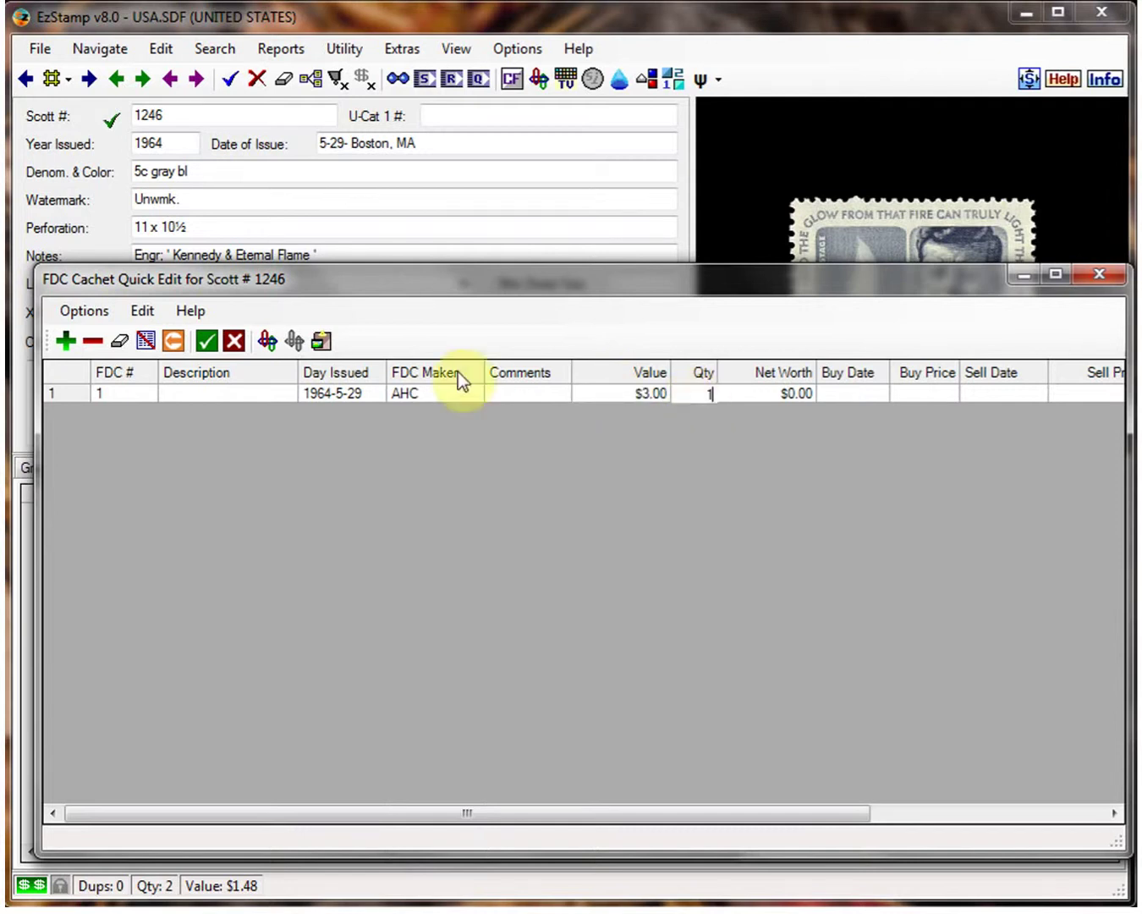
Describe the entry as a combination cover and link the 1246-3.bmp image.
click(270, 343)
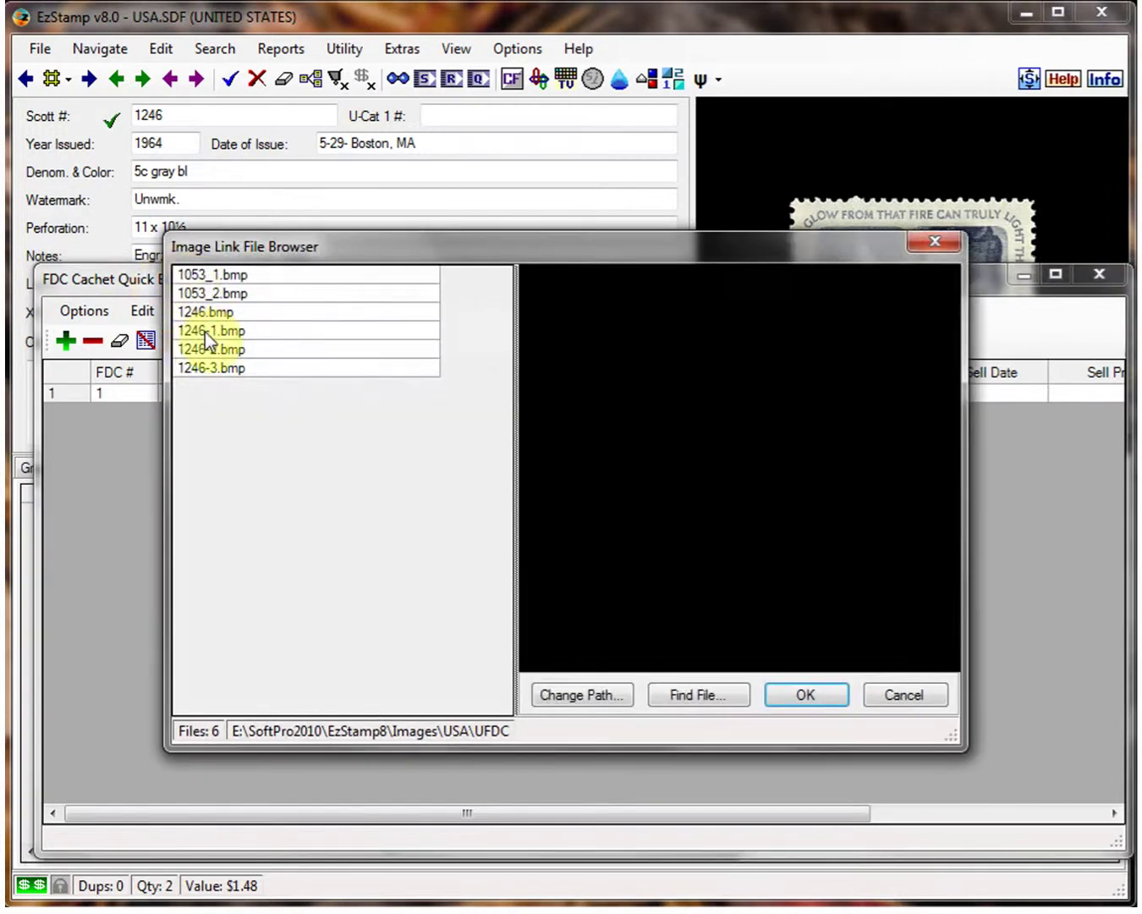
click(218, 369)
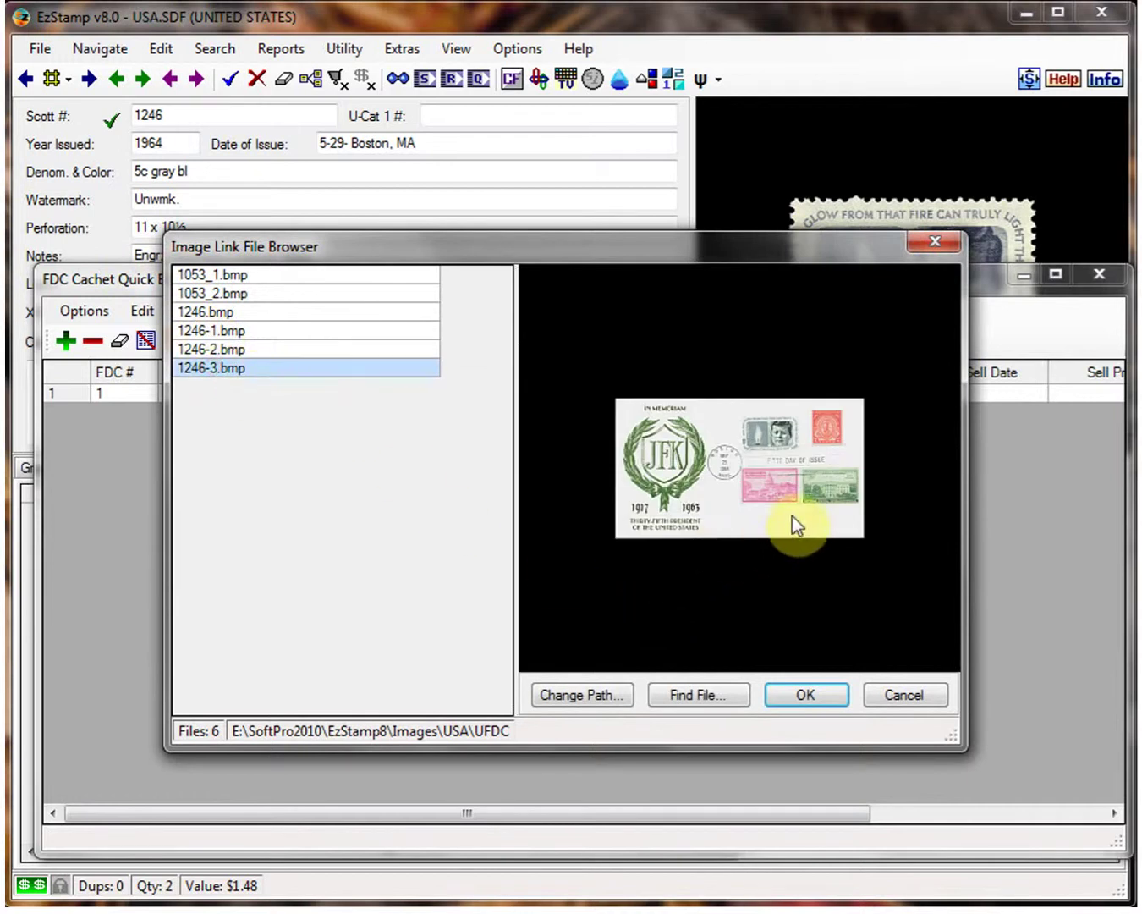
click(785, 695)
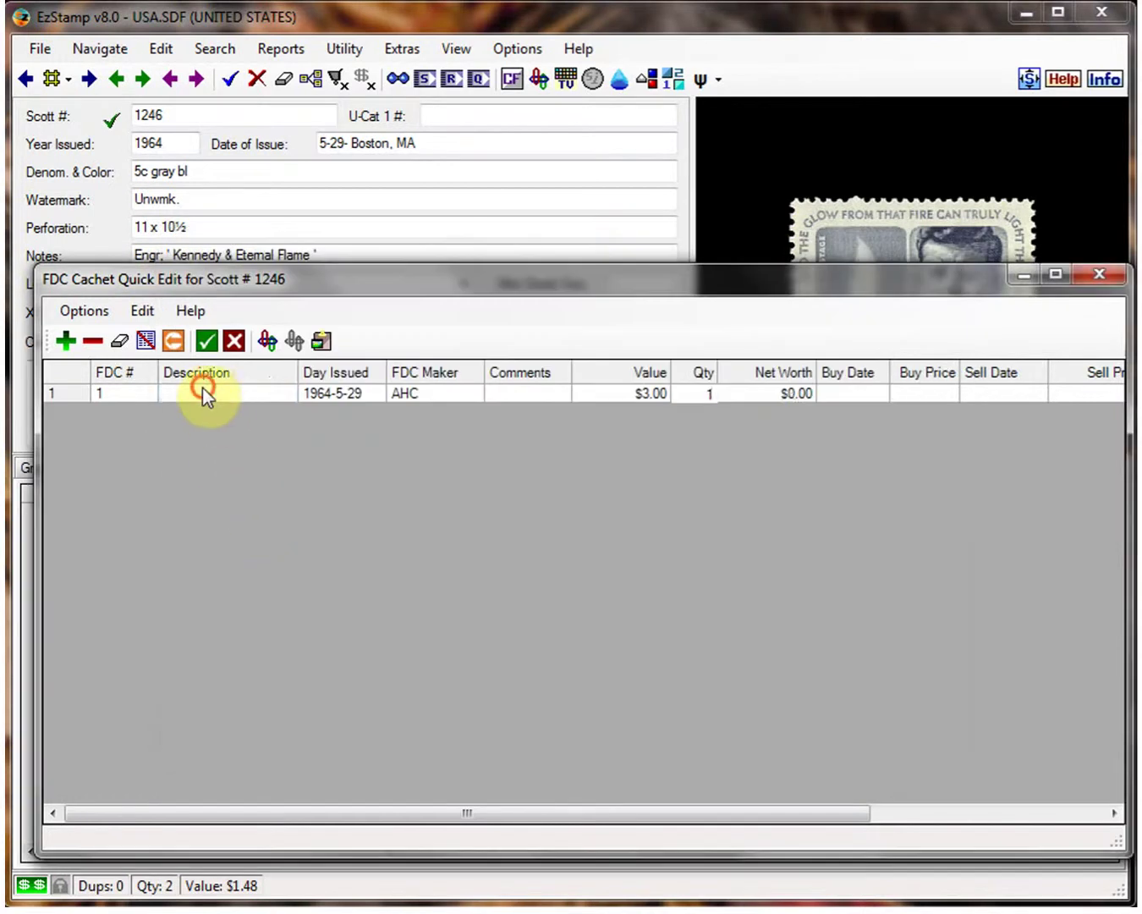
click(201, 389)
click(203, 391)
text(comb)
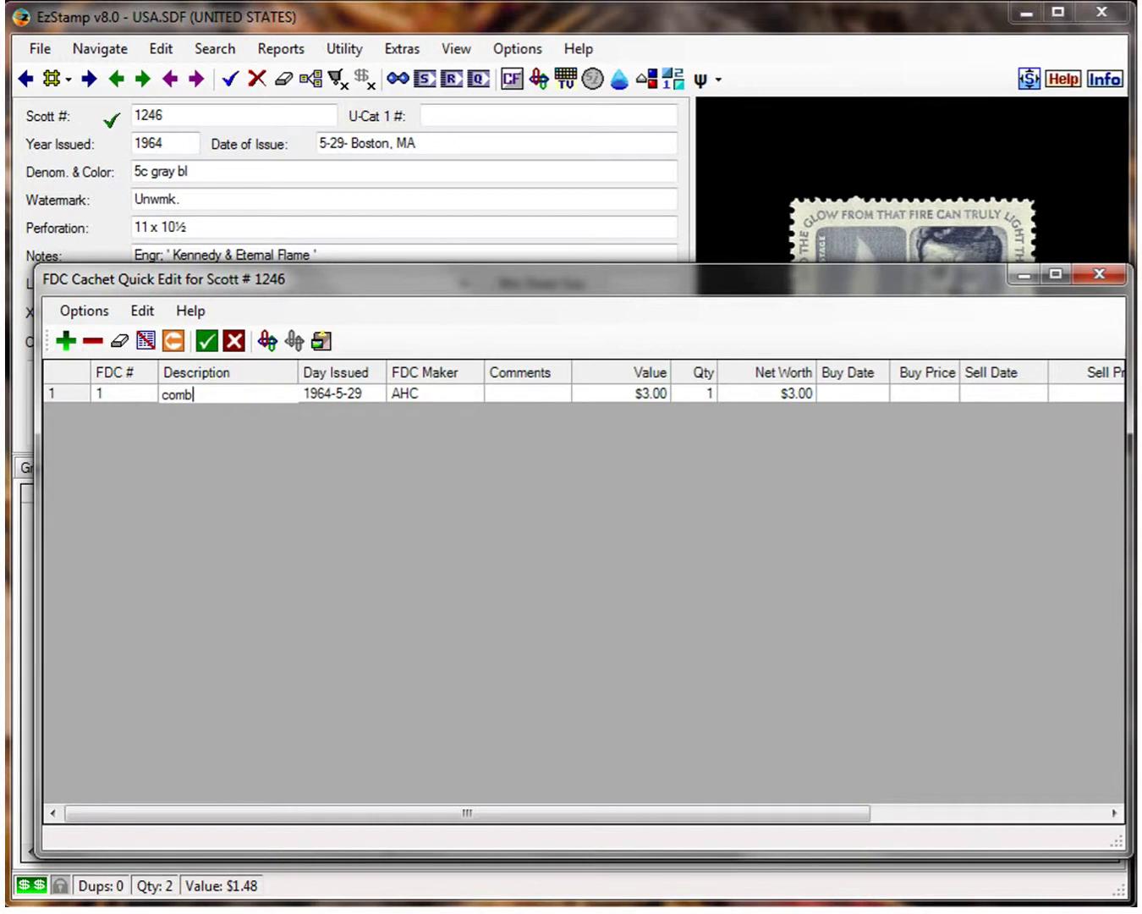
text(ination cover)
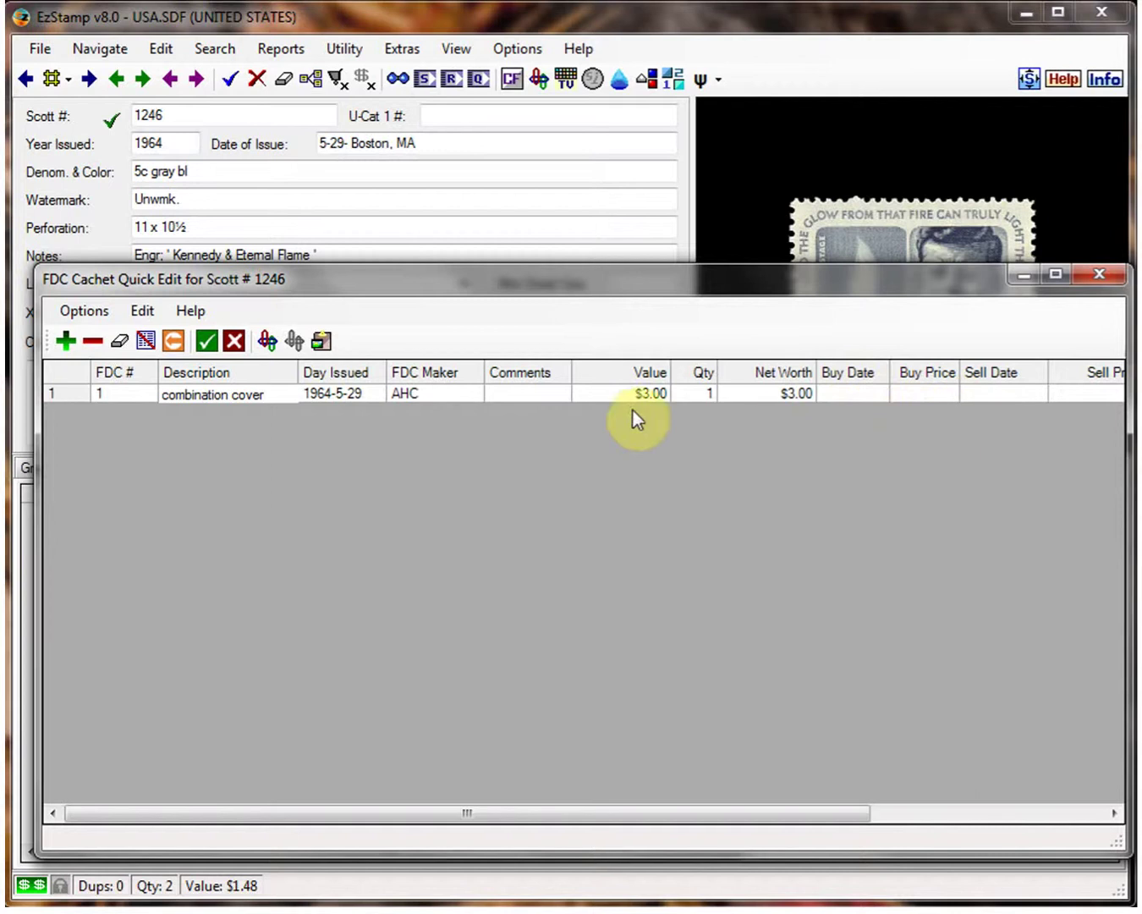
click(271, 346)
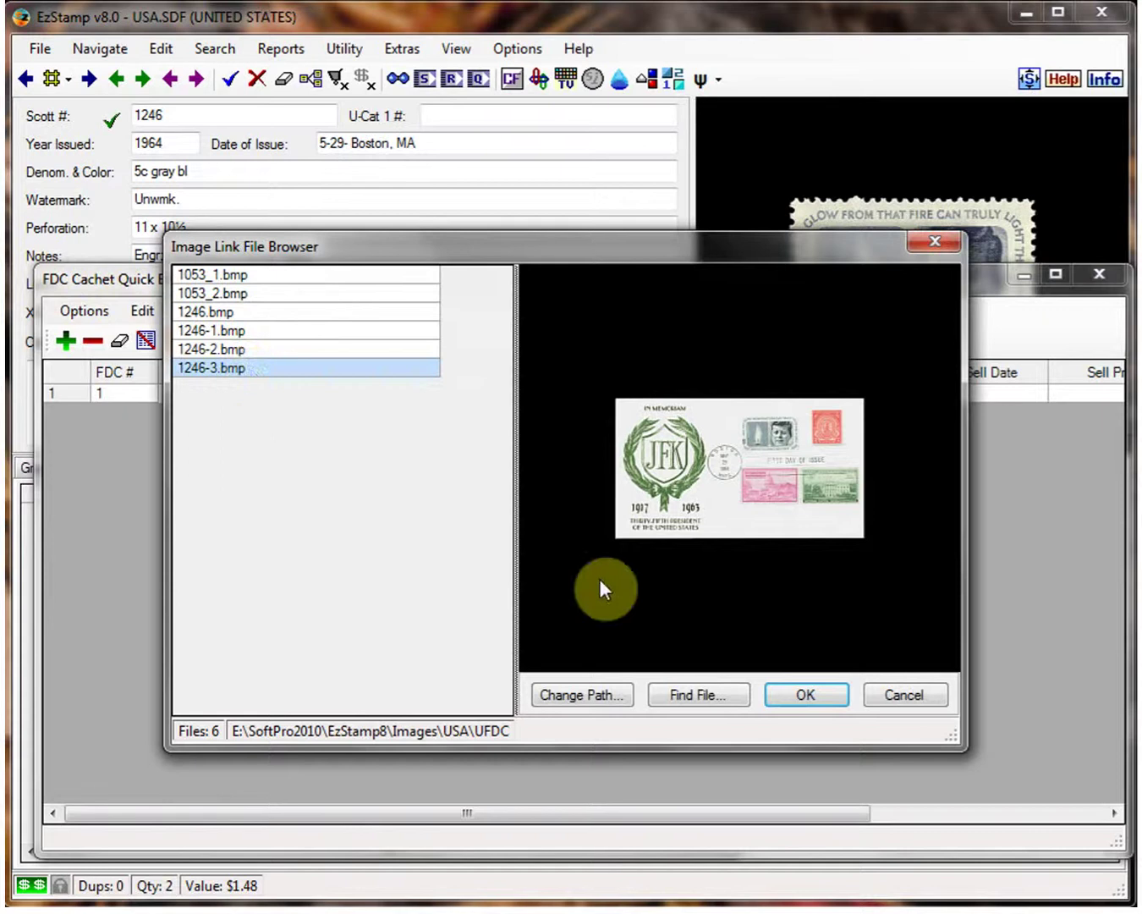
click(775, 694)
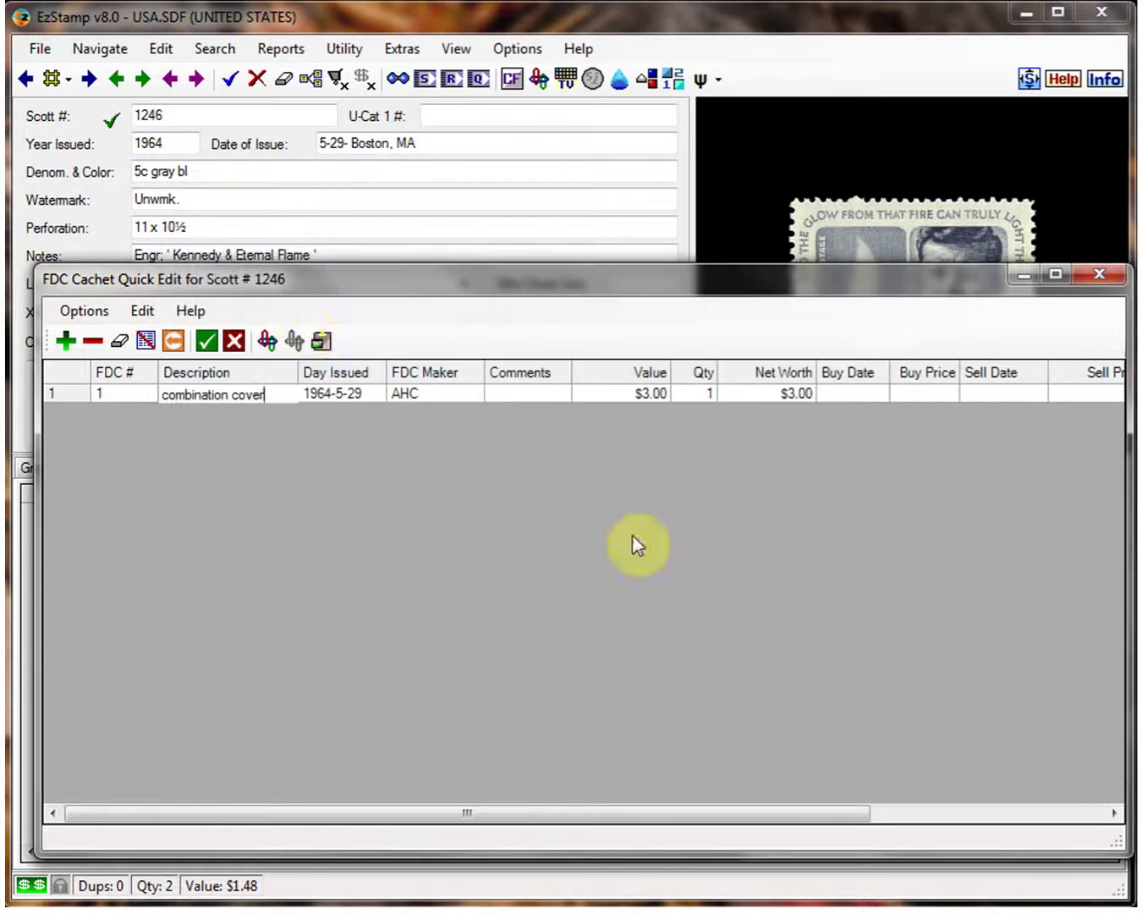
Apply the AHC cachet entry and open its 1246-3 cover image preview.
click(208, 341)
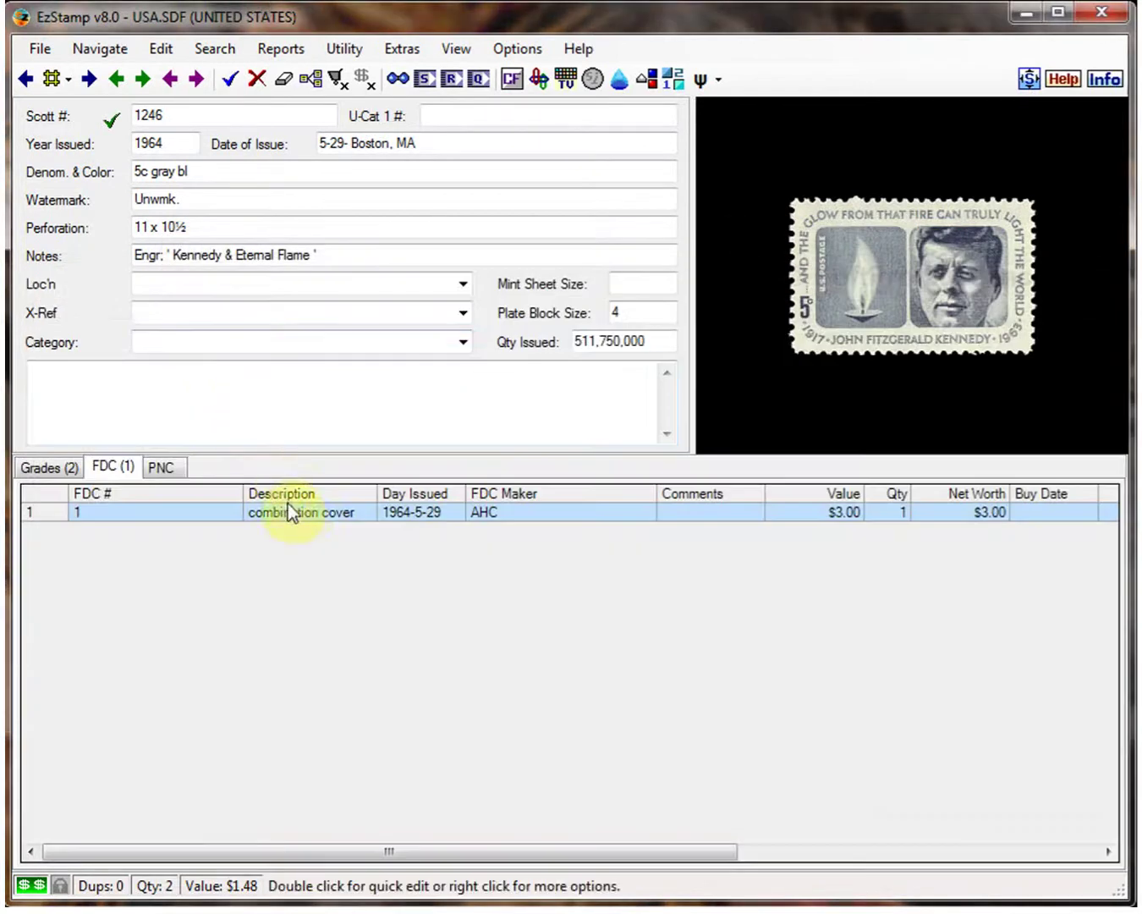
click(455, 48)
click(515, 358)
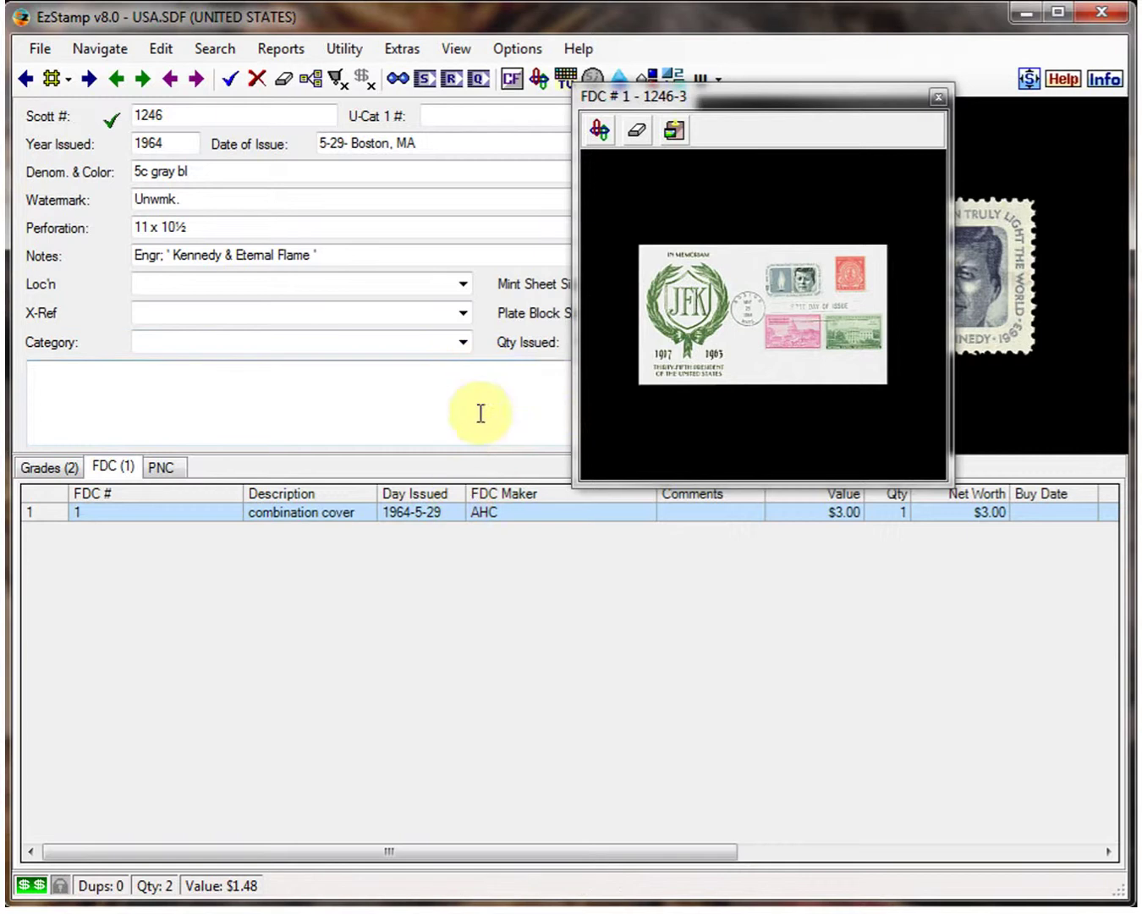
Hide the external image editor and return to the EzStamp record window.
click(124, 906)
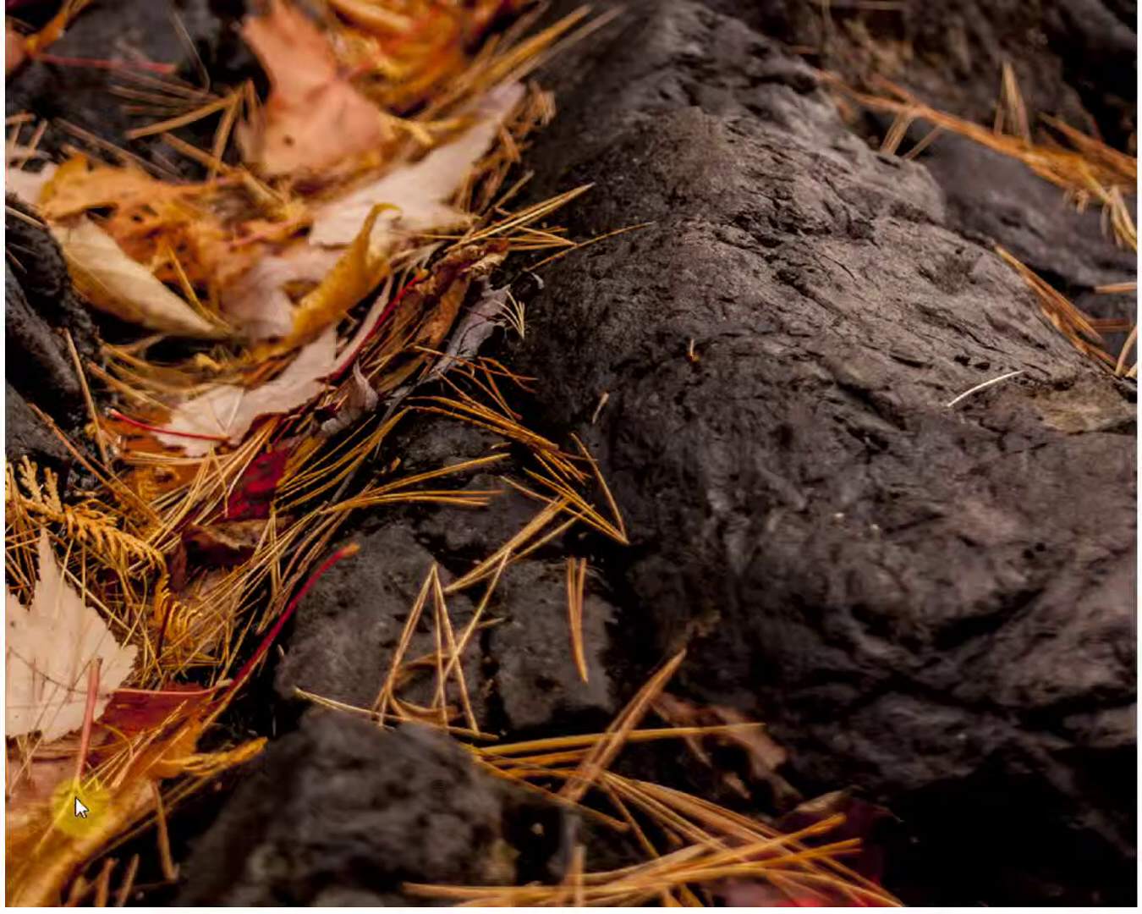
click(653, 499)
click(254, 912)
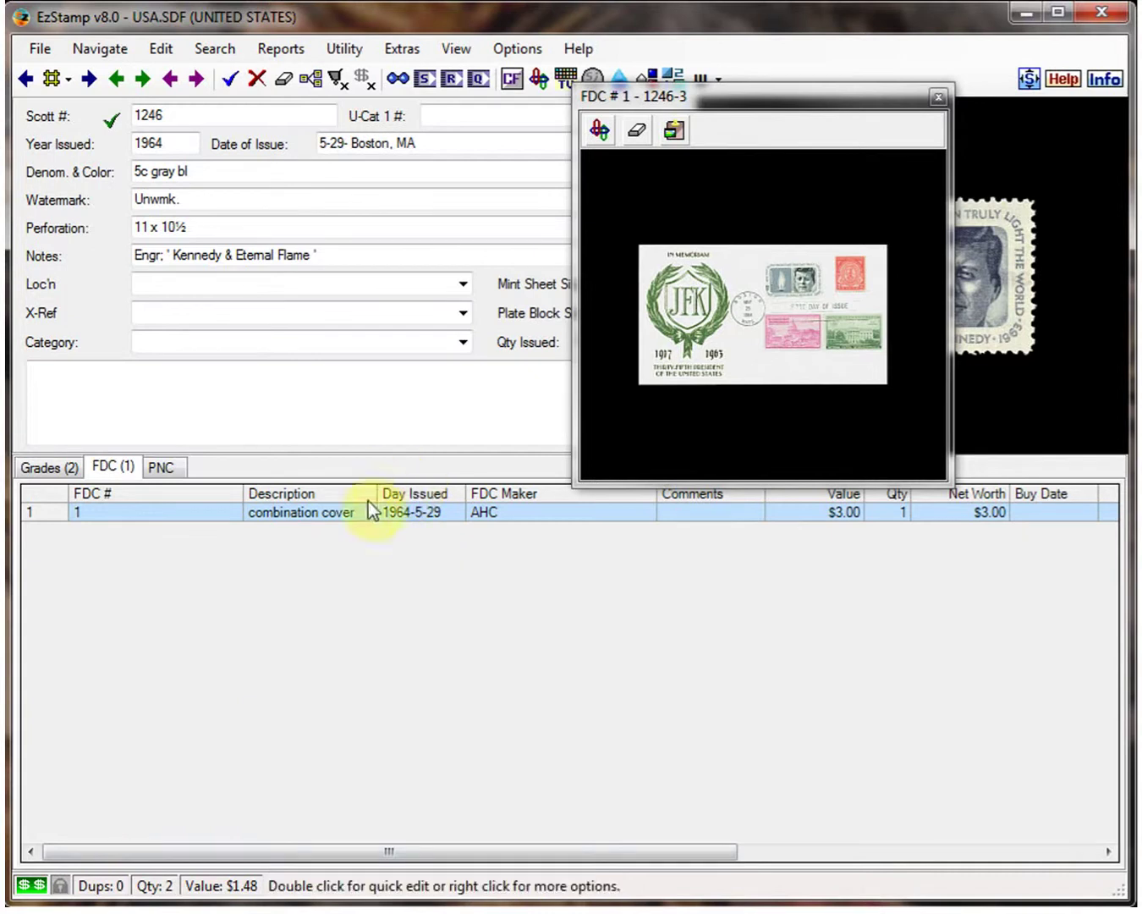
Add cachet row FDC # 2 for Scott 1246 with maker Uncacheted and value $11.00.
double_click(100, 555)
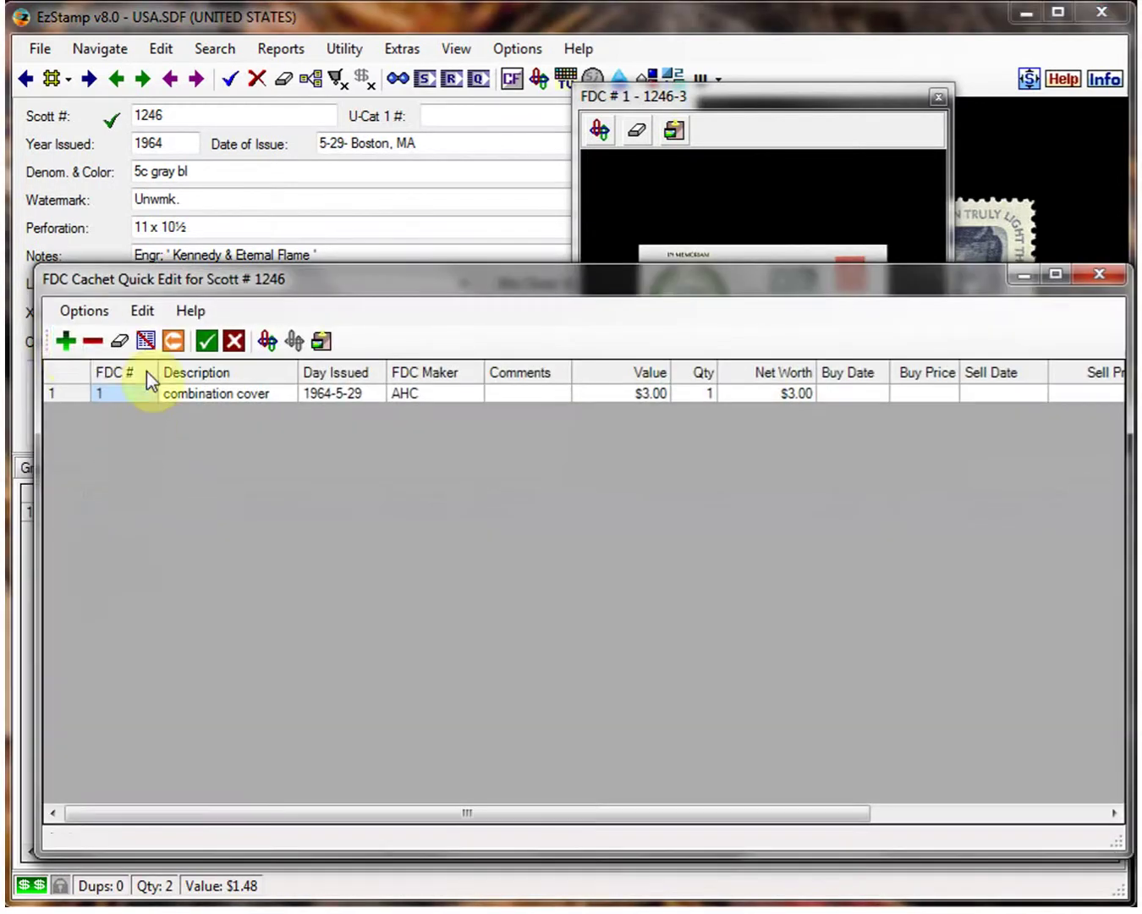
click(65, 341)
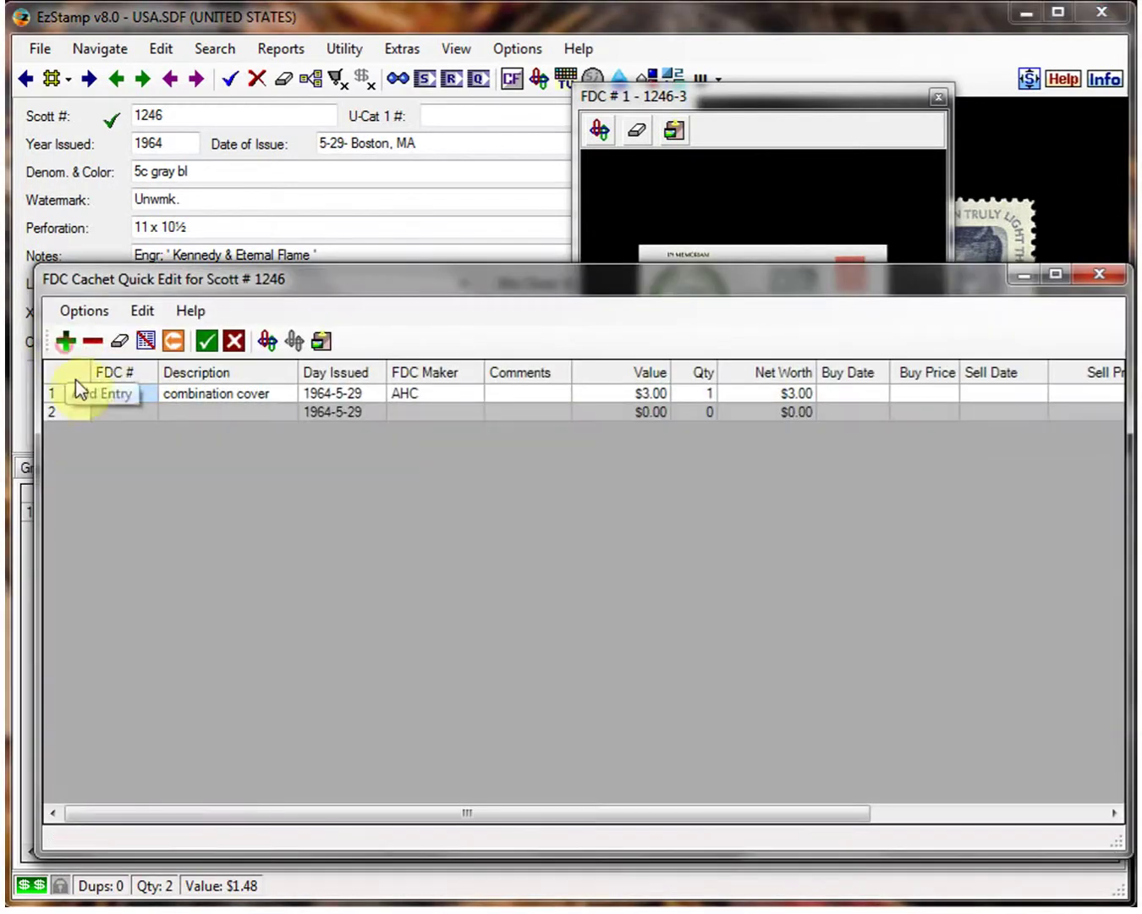
click(109, 410)
text(2)
click(420, 417)
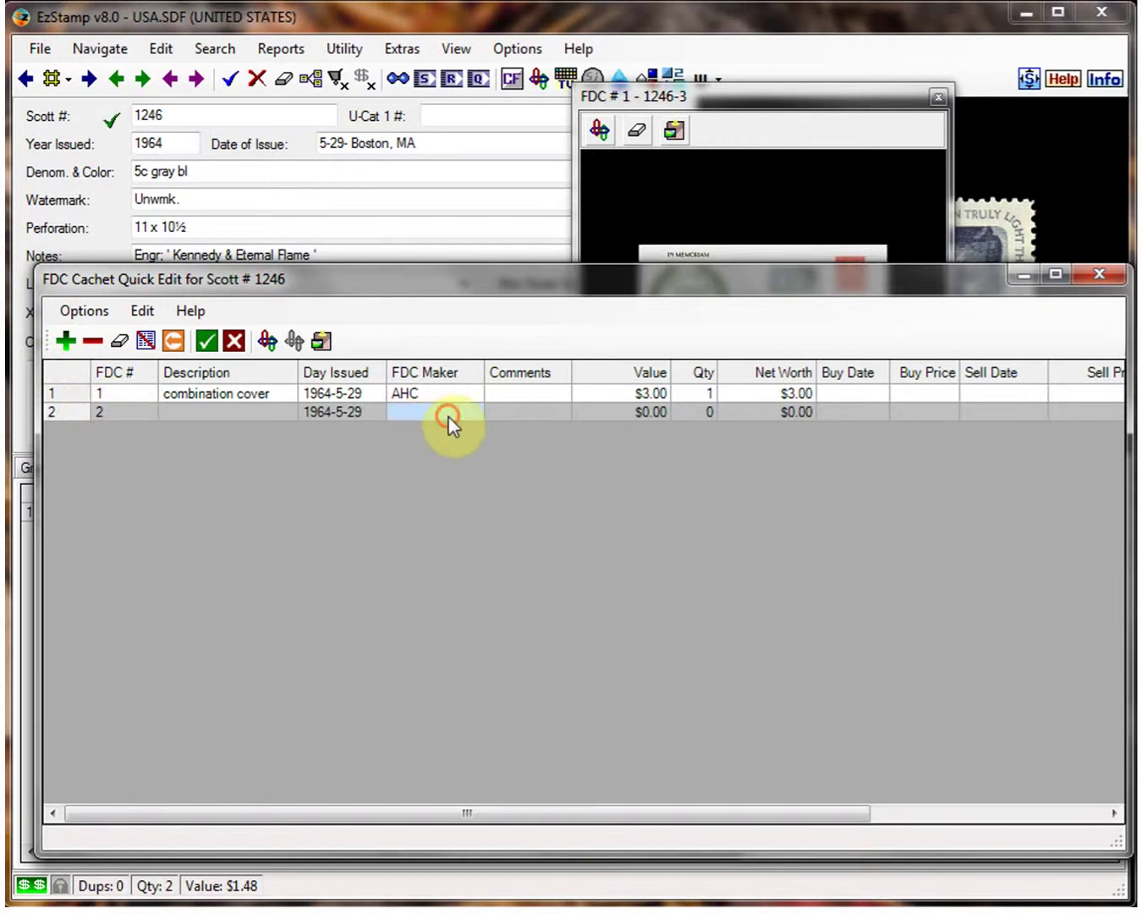
click(474, 415)
key(u)
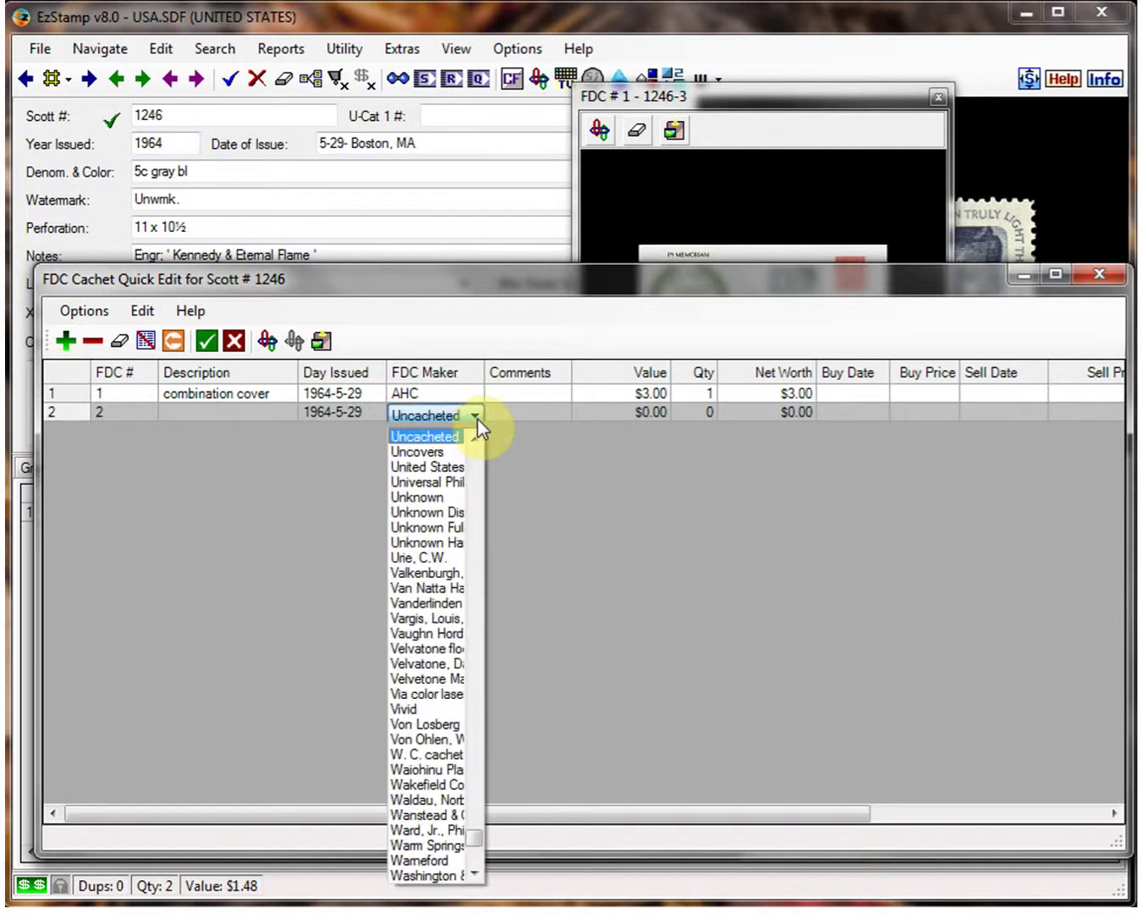
click(424, 440)
click(643, 413)
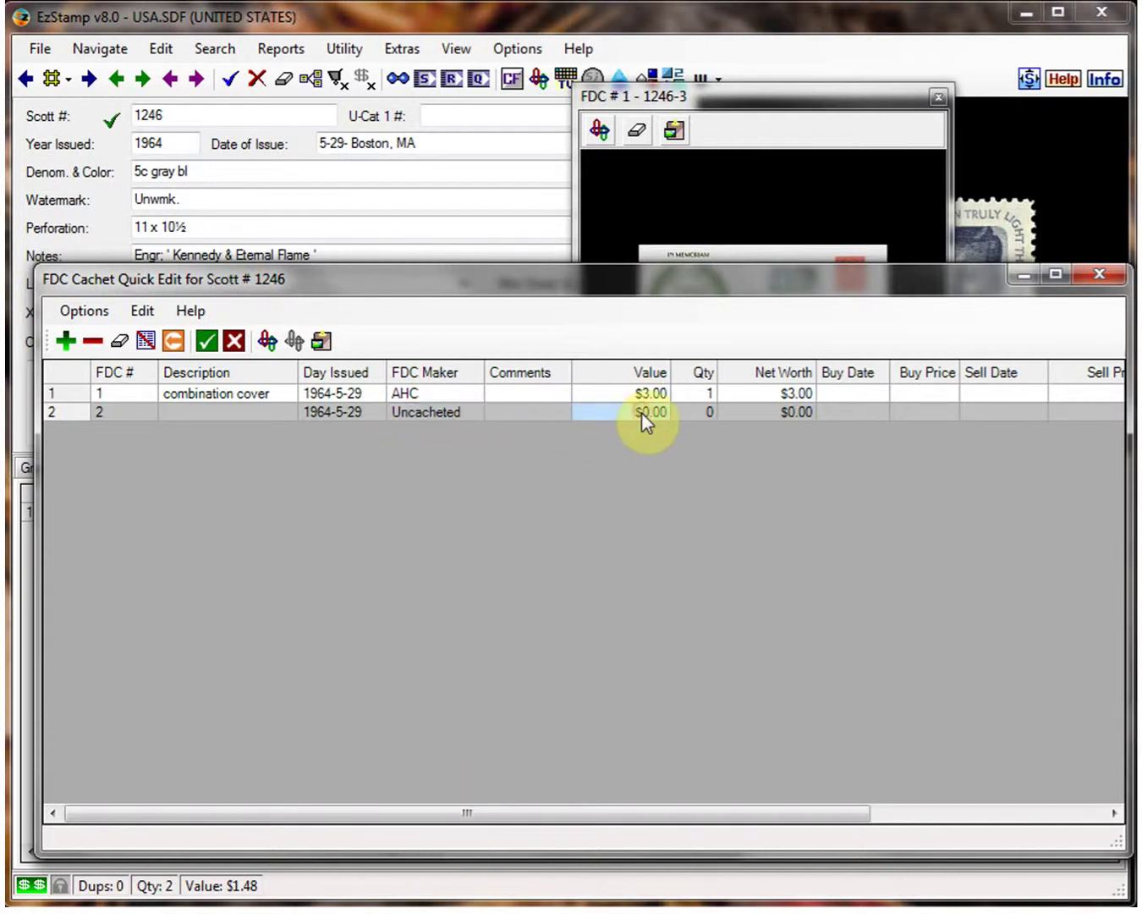
text(11)
click(705, 418)
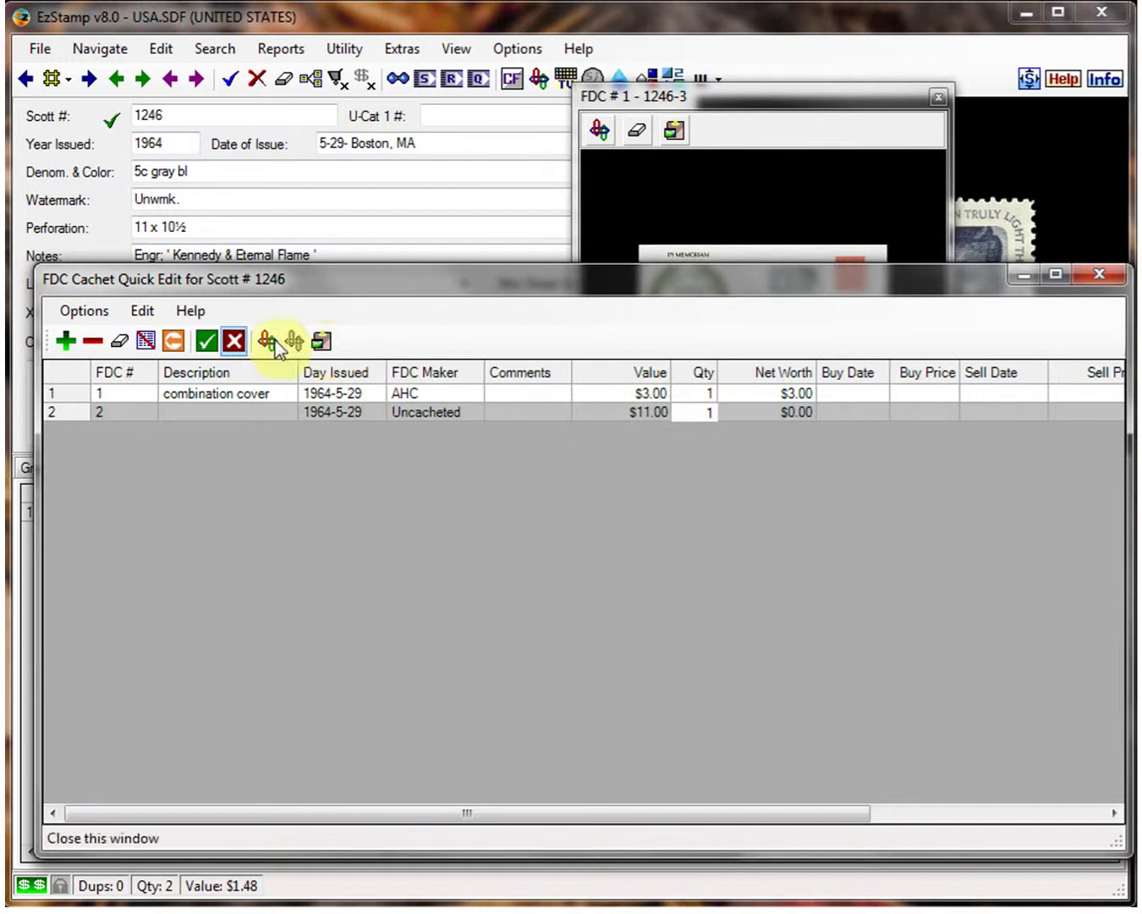
Paste the copied cover image, autoname it 1246_2, apply, and check the second cover's preview.
click(320, 342)
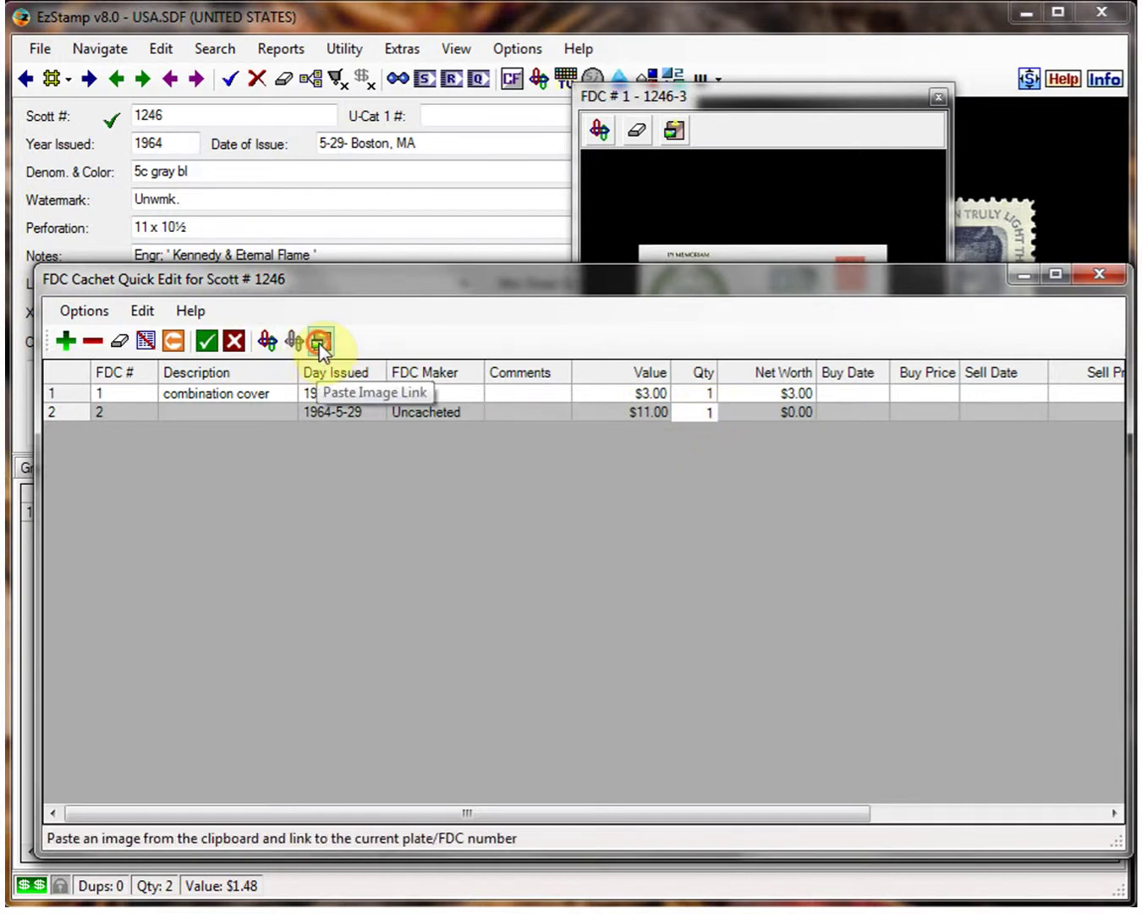
click(589, 652)
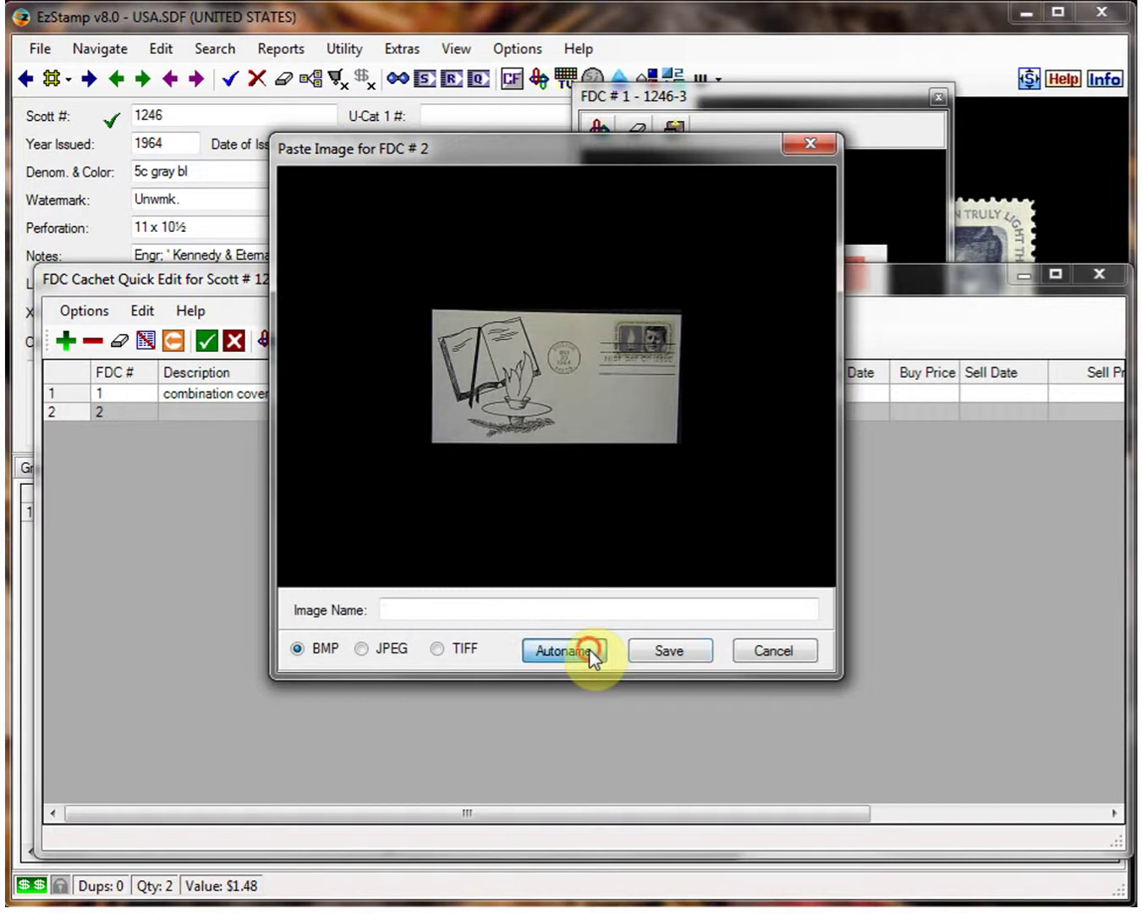
click(652, 649)
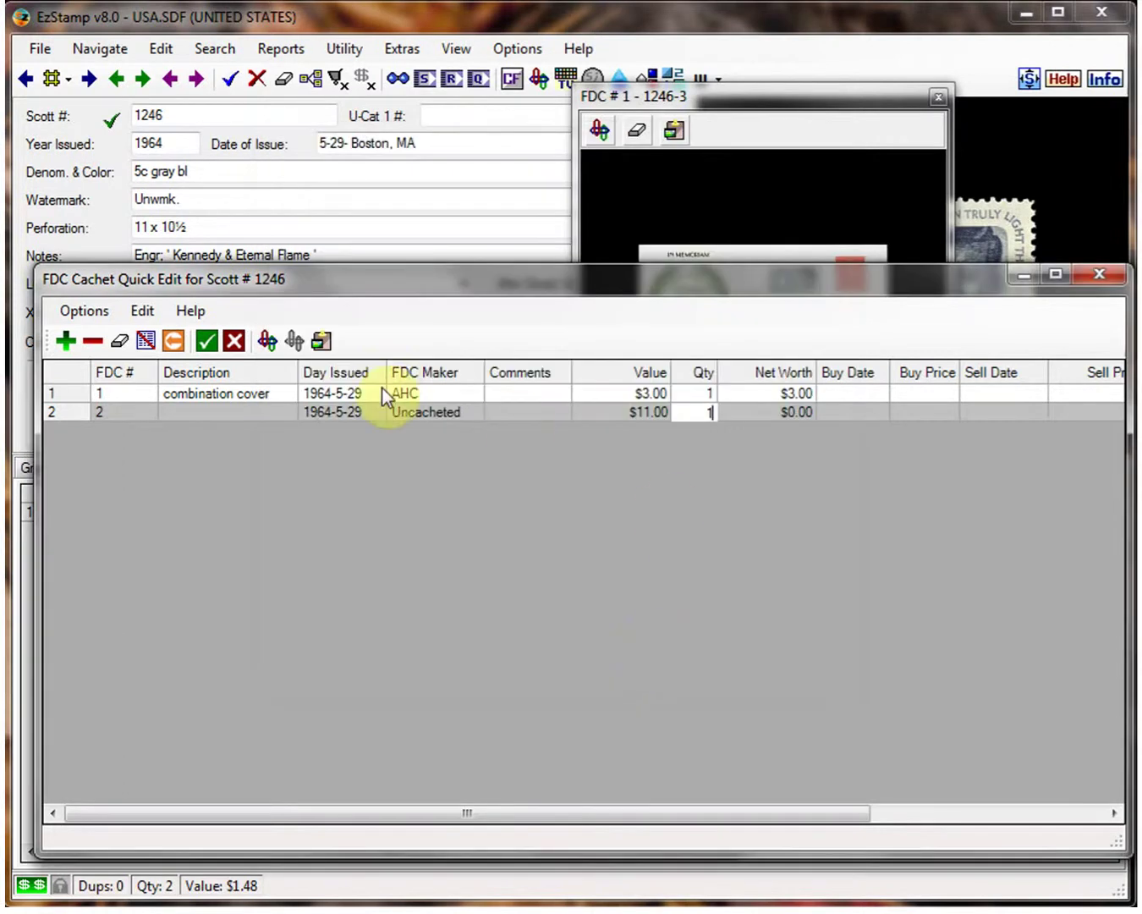
click(206, 340)
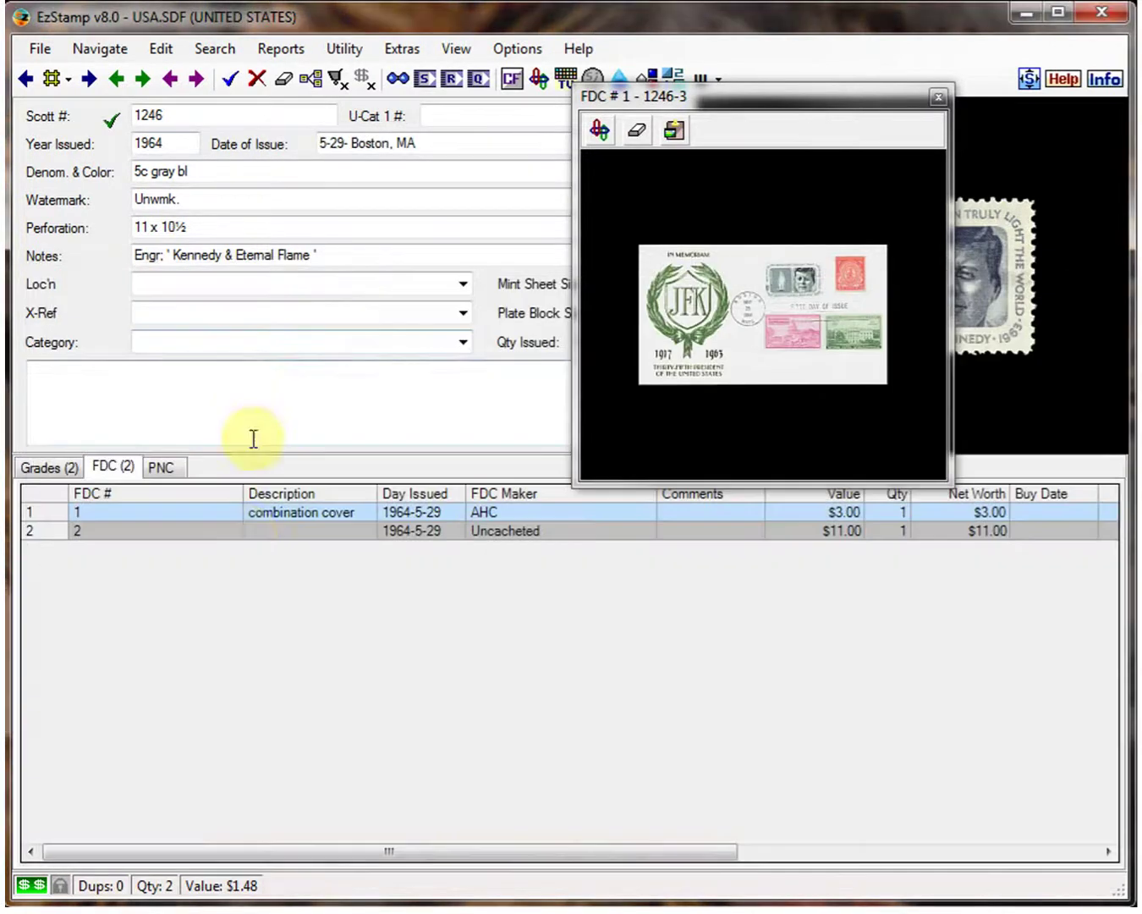
click(241, 533)
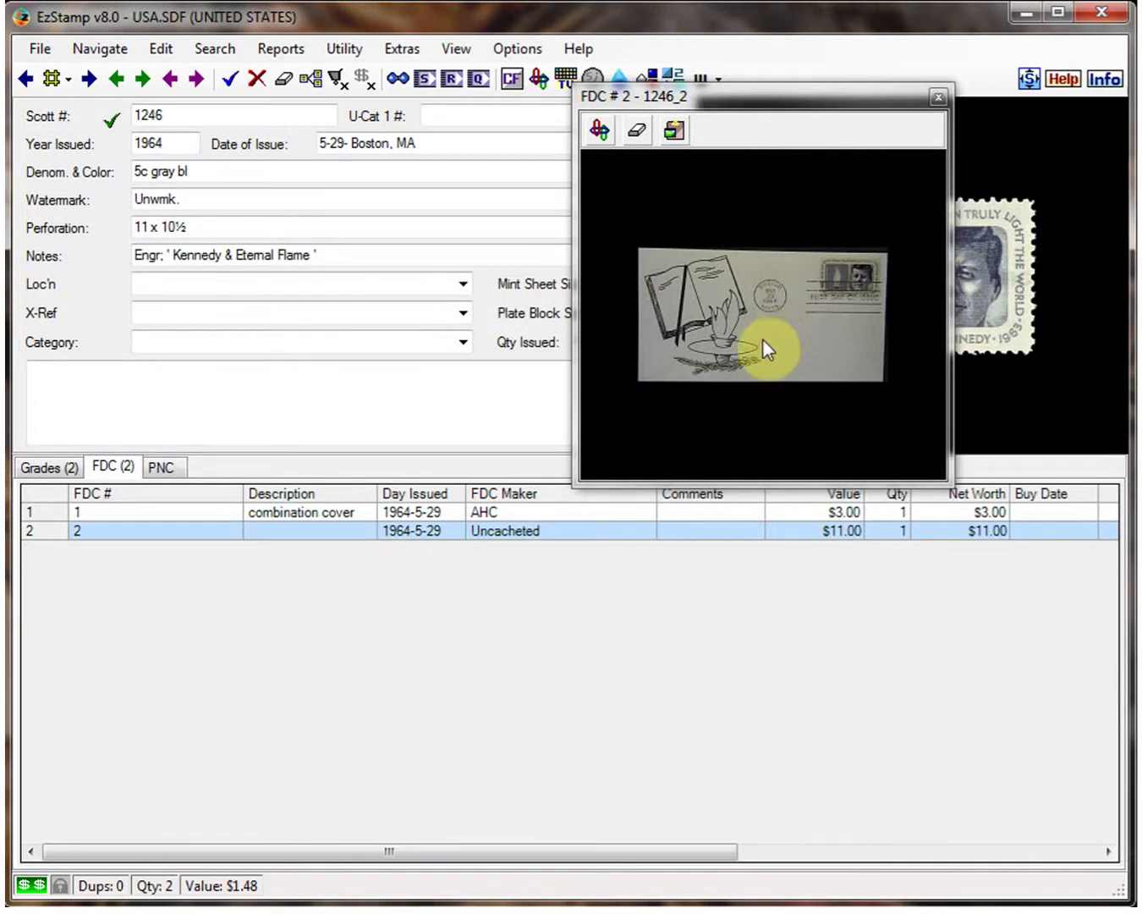
click(938, 99)
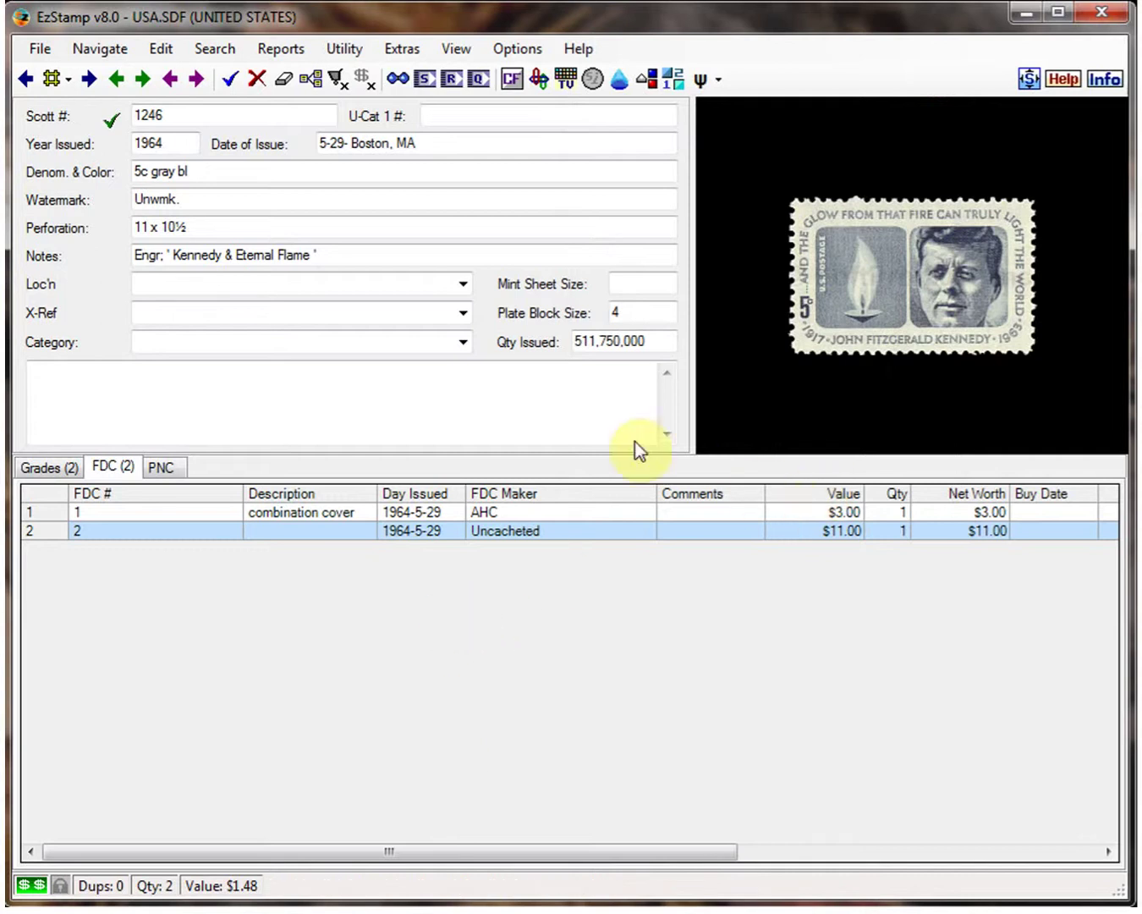
click(297, 57)
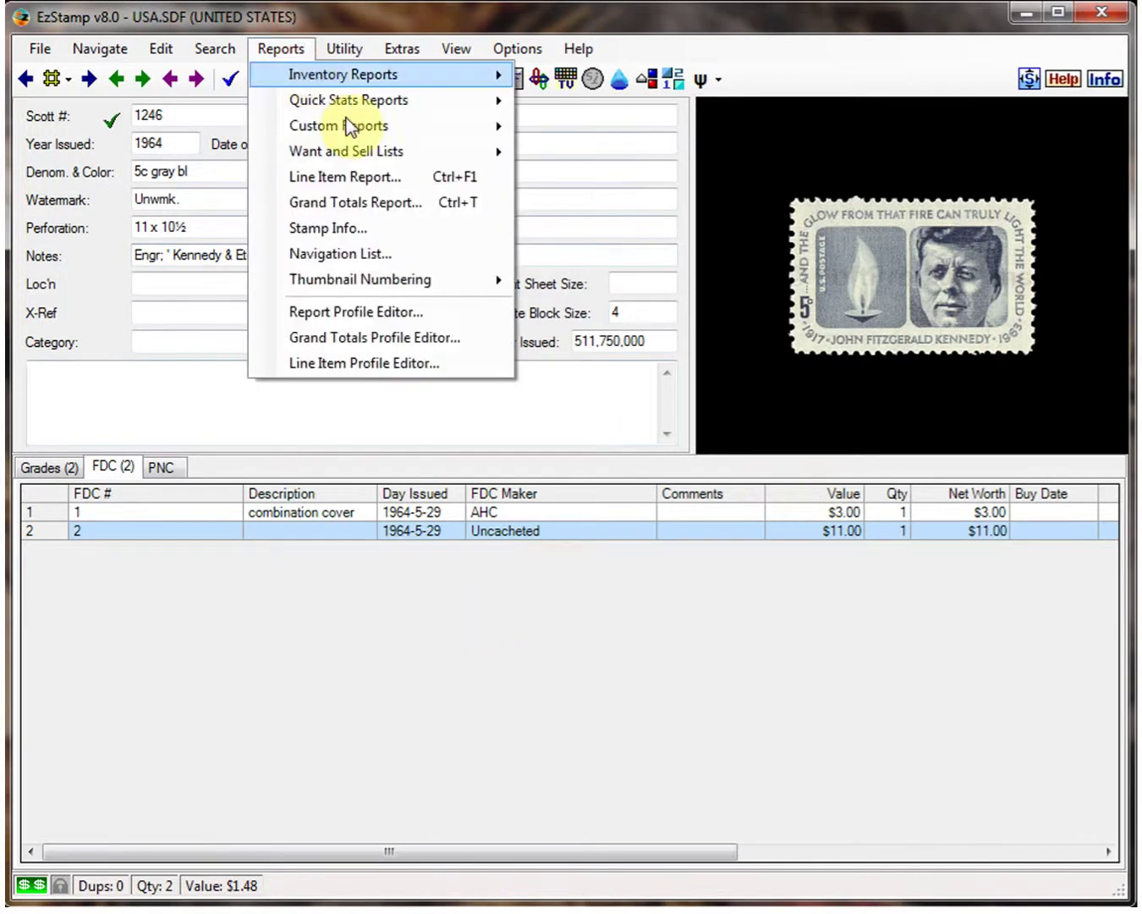
Run the Line Item Report (six entries, $143.95 total), close it, and save Scott 1246.
click(363, 178)
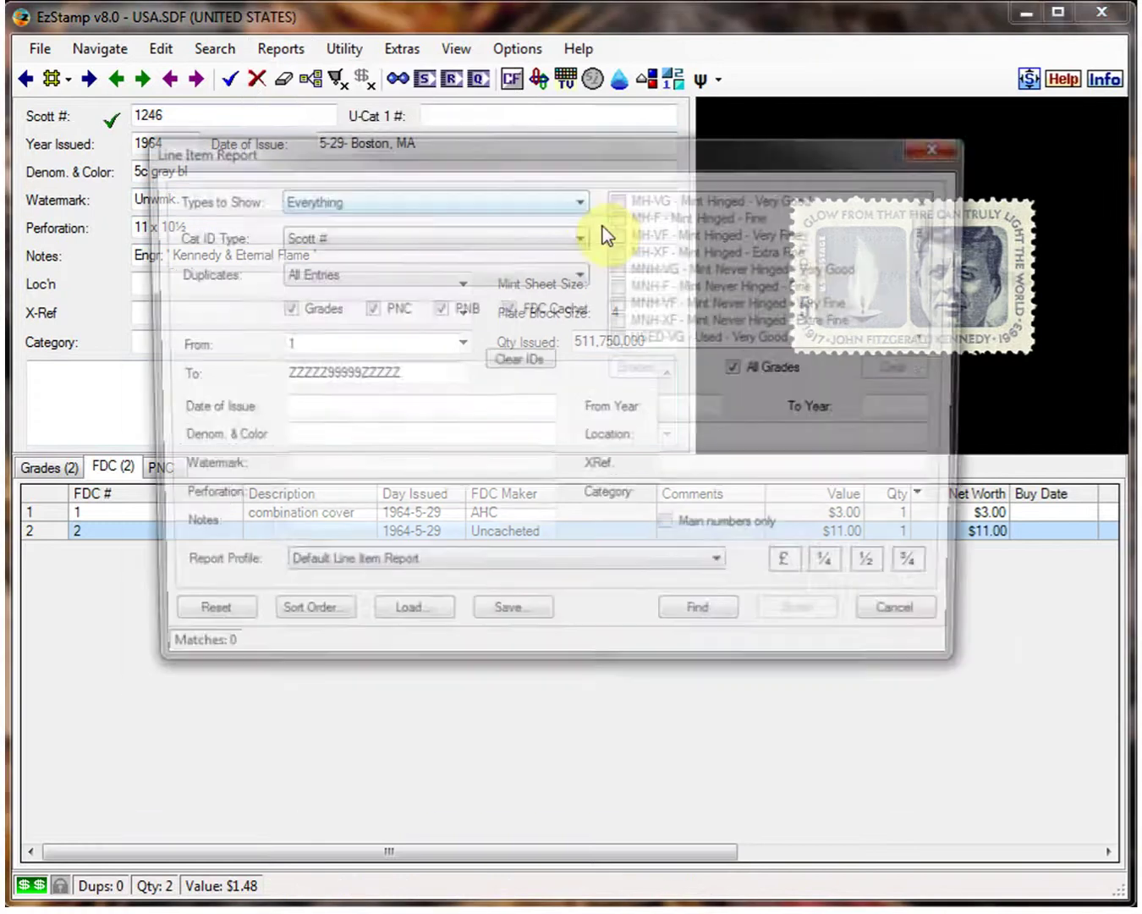
click(708, 625)
click(788, 628)
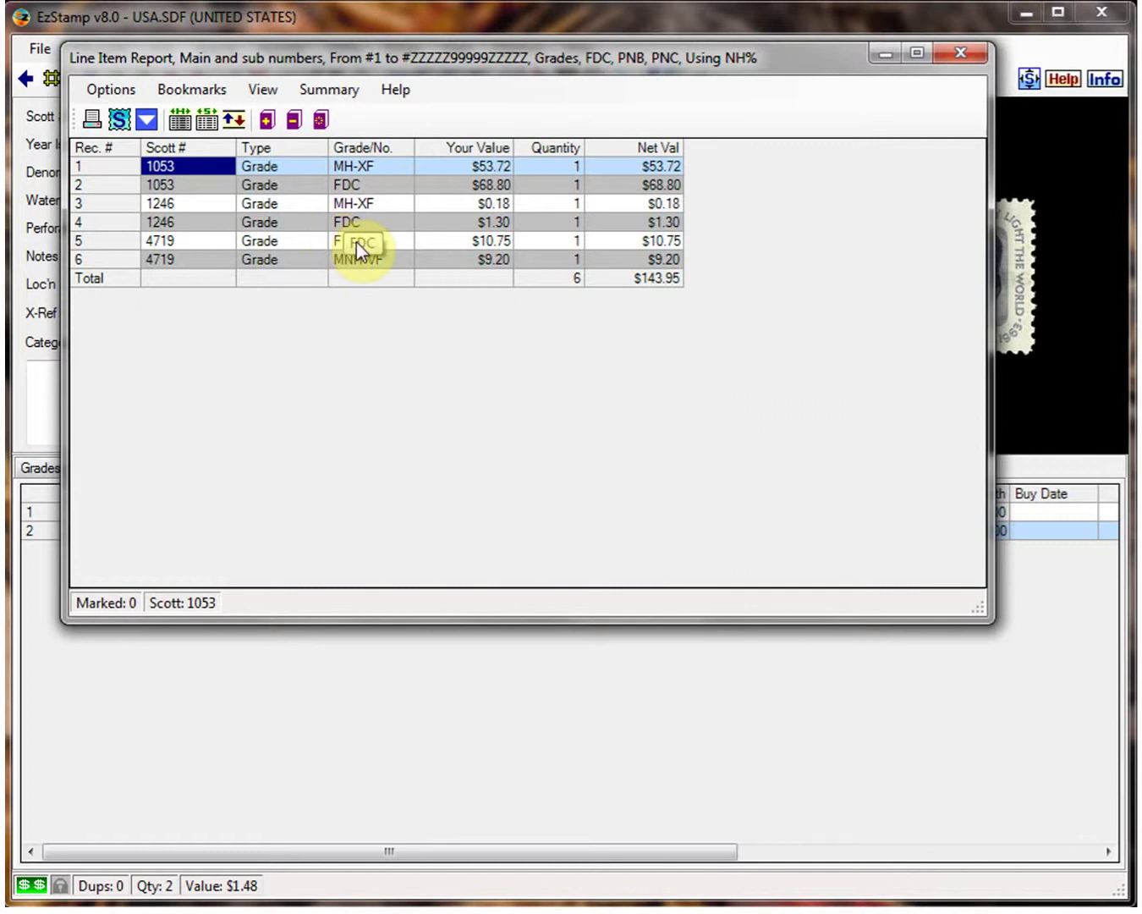
click(952, 56)
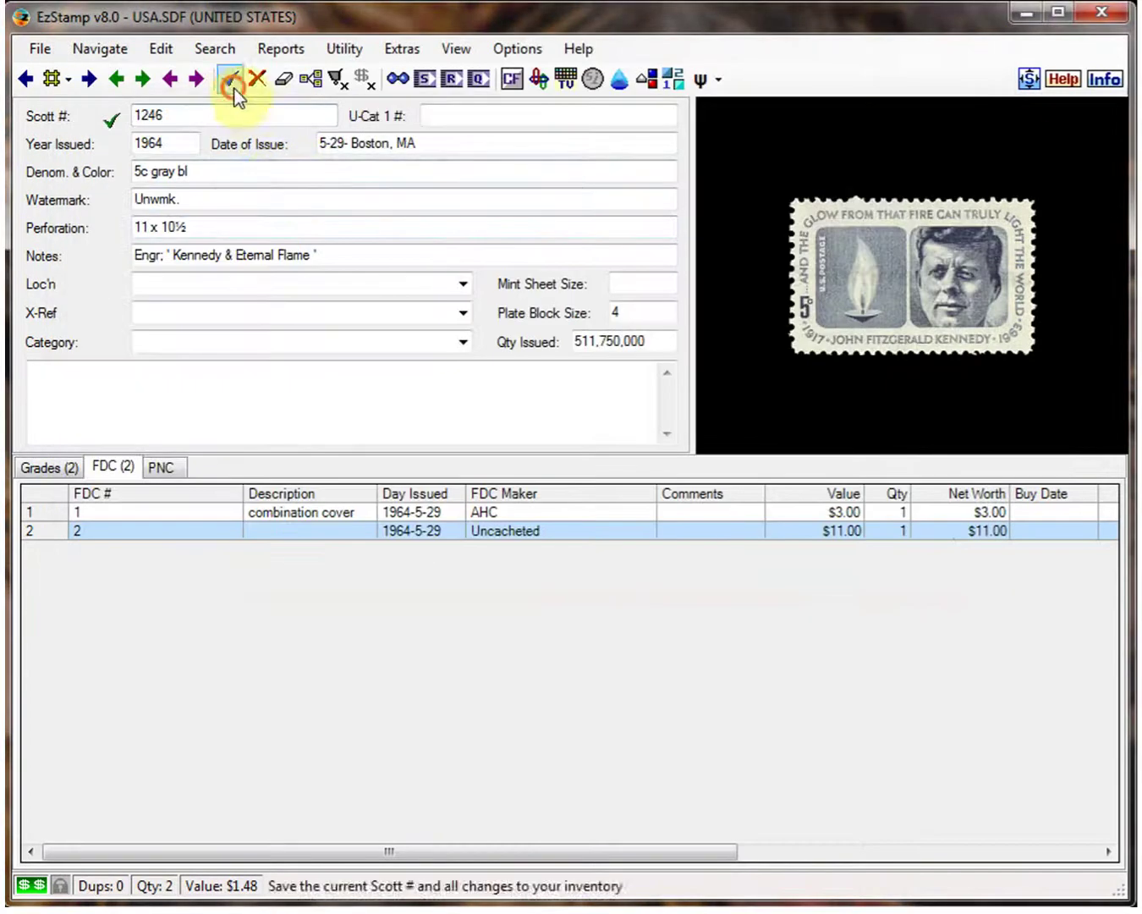
click(266, 399)
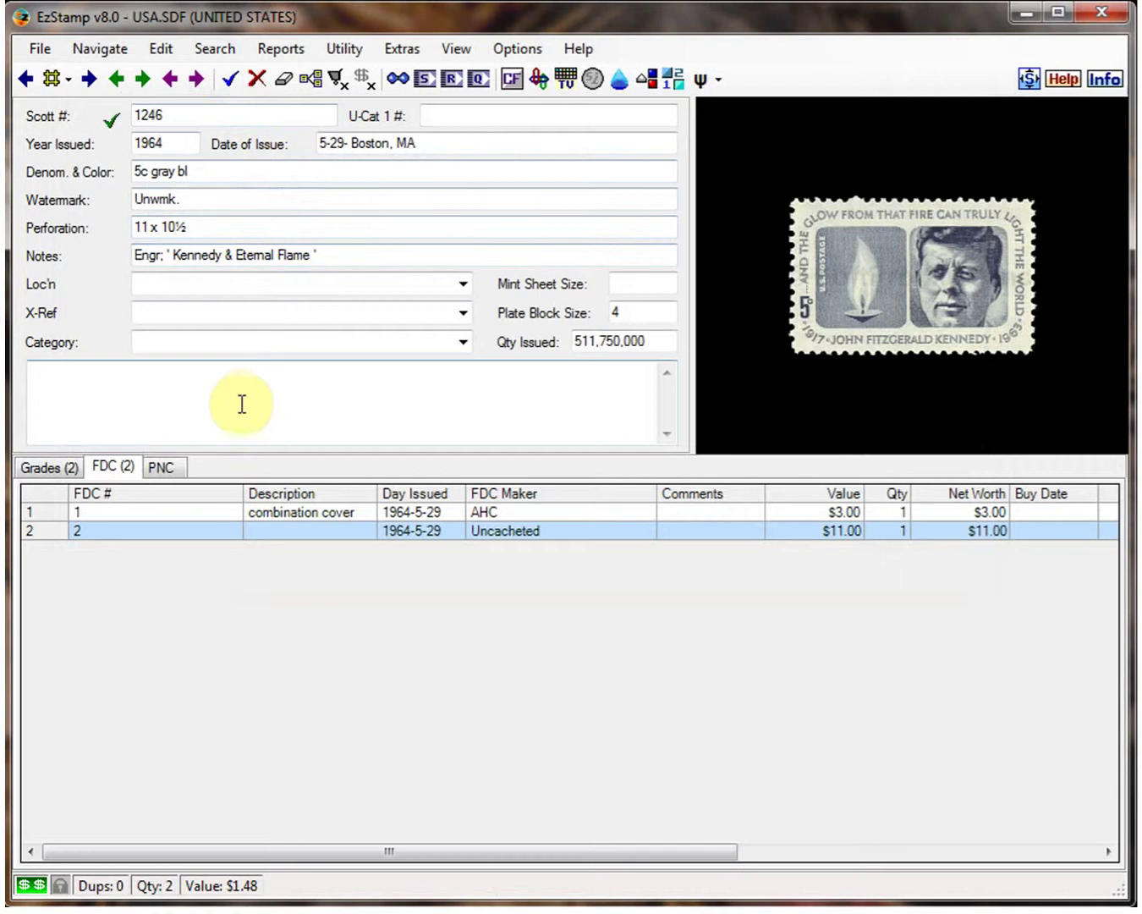